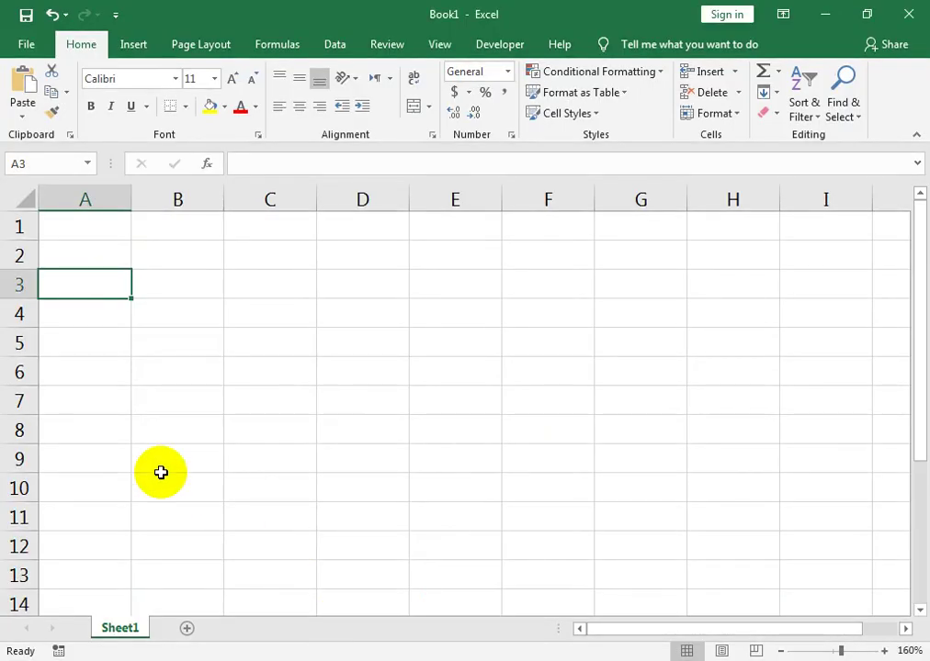
# Enter 1 and 2, fill the number series down to row 11, then clear it
pyautogui.write('1')
pyautogui.press('Return')
pyautogui.write('2')
pyautogui.press('Return')
pyautogui.moveTo(117, 288); pyautogui.dragTo(129, 363)
pyautogui.moveTo(118, 292); pyautogui.dragTo(145, 516)
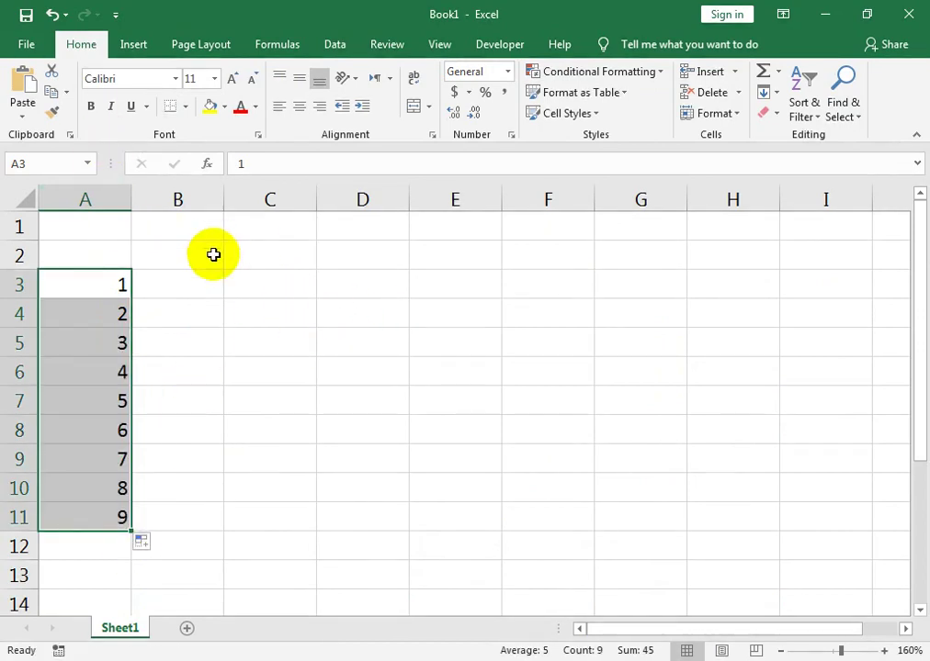
pyautogui.press('Delete')
# Enter the first name 'hammad' in C3, correcting the typo
pyautogui.press('Right')
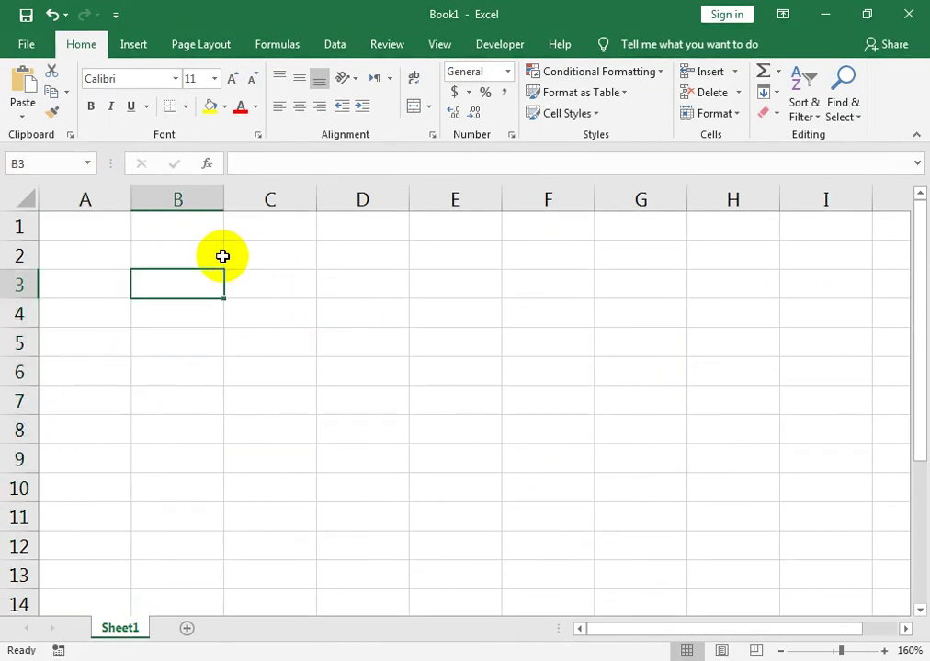
pyautogui.press('Right')
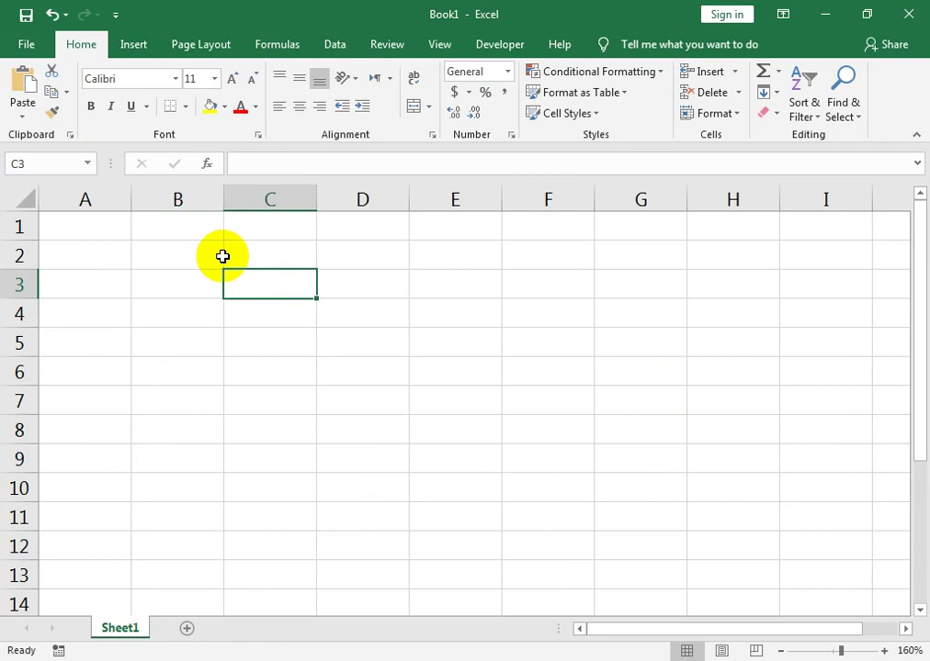
pyautogui.write('hamma')
pyautogui.press('Return')
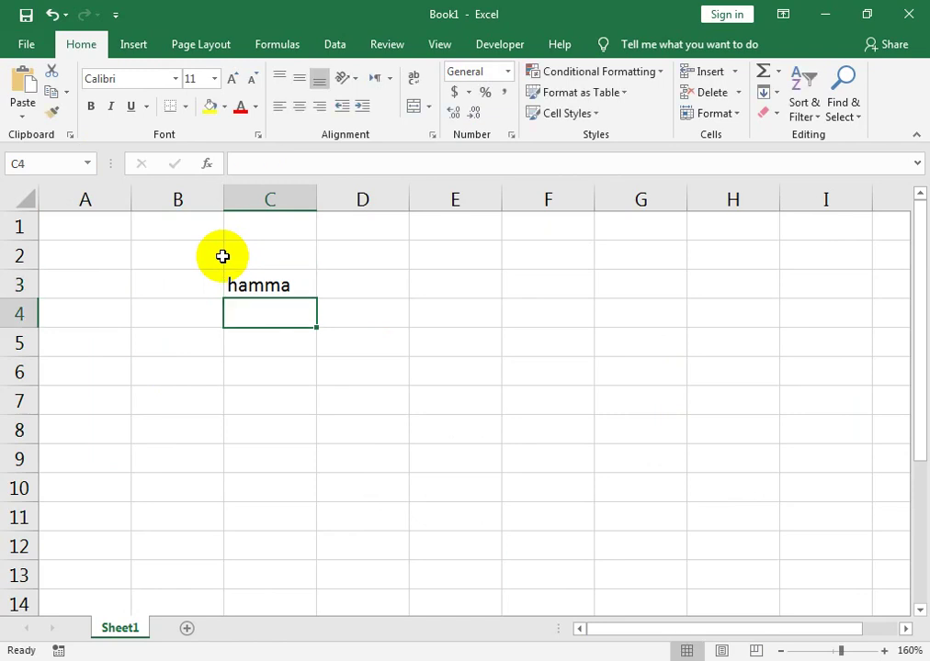
pyautogui.press('Up')
pyautogui.press('F2')
pyautogui.write('d')
pyautogui.press('Return')
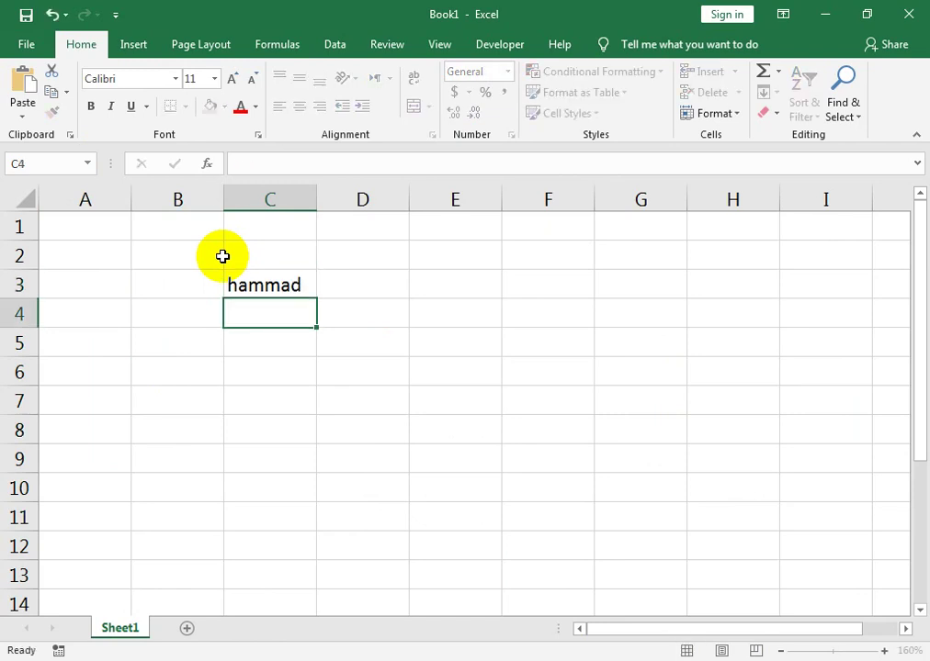
# Enter farhan, imran, haider, tariq, waqas and daniyal in C4 through C9
pyautogui.write('farhan')
pyautogui.press('Return')
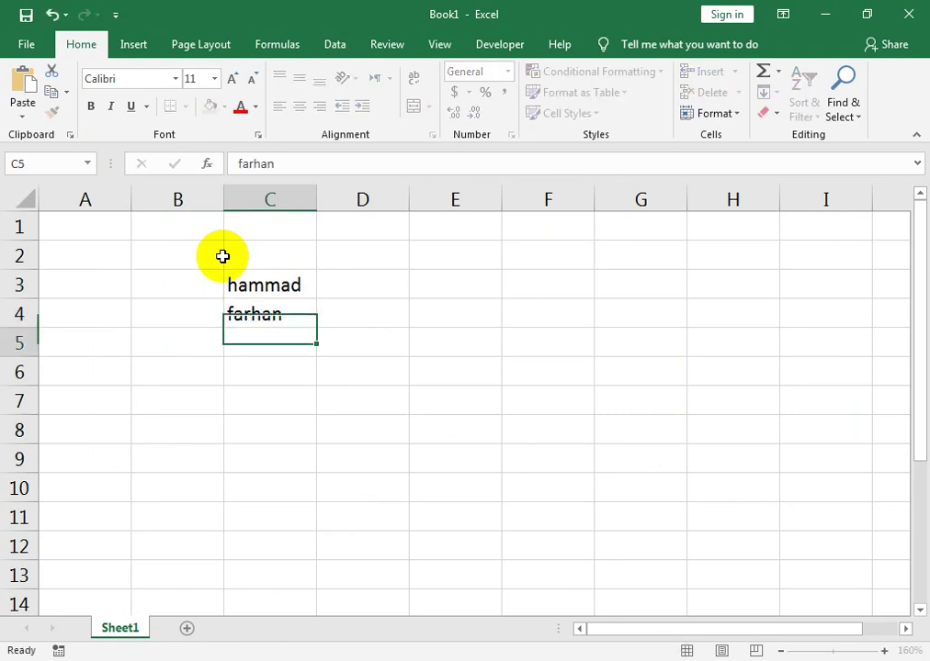
pyautogui.write('imran')
pyautogui.press('Return')
pyautogui.write('h')
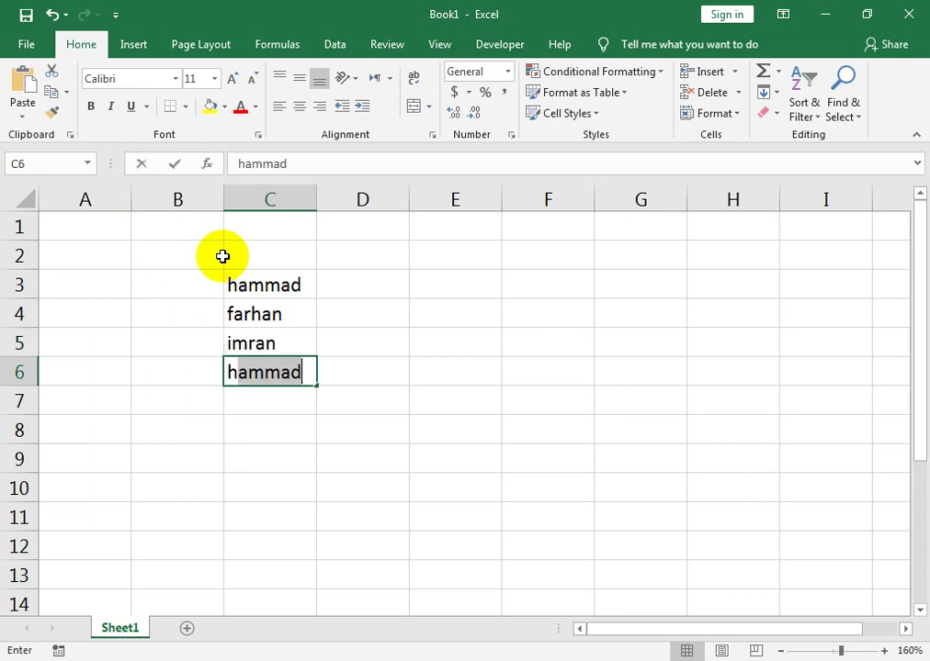
pyautogui.write('aider')
pyautogui.press('Return')
pyautogui.write('tariq')
pyautogui.press('Return')
pyautogui.write('waqas')
pyautogui.press('Return')
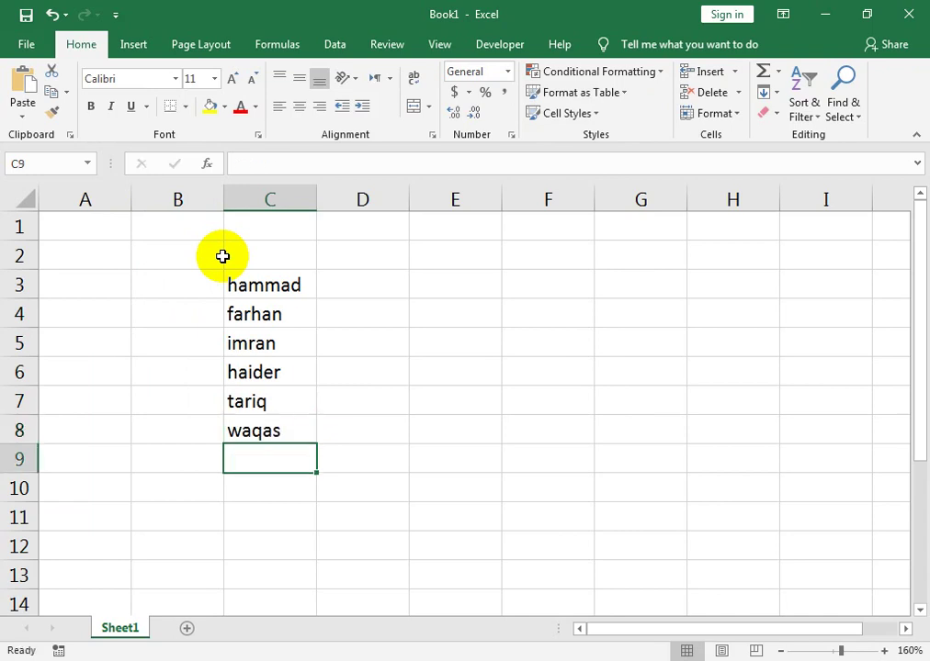
pyautogui.write('daniyal')
pyautogui.press('Return')
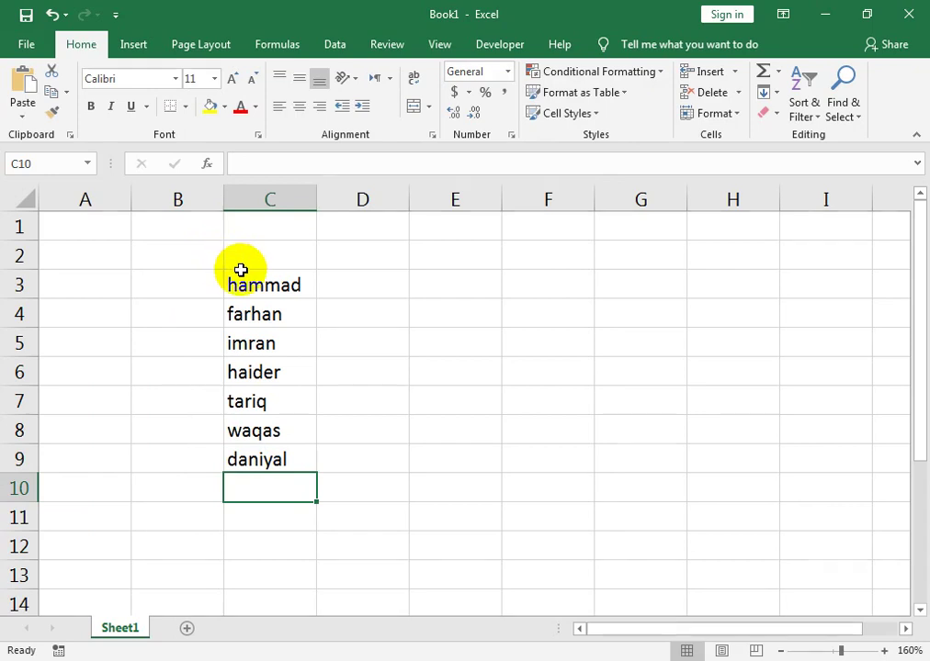
# Select the name range C3:C9
pyautogui.moveTo(242, 281); pyautogui.dragTo(244, 460)
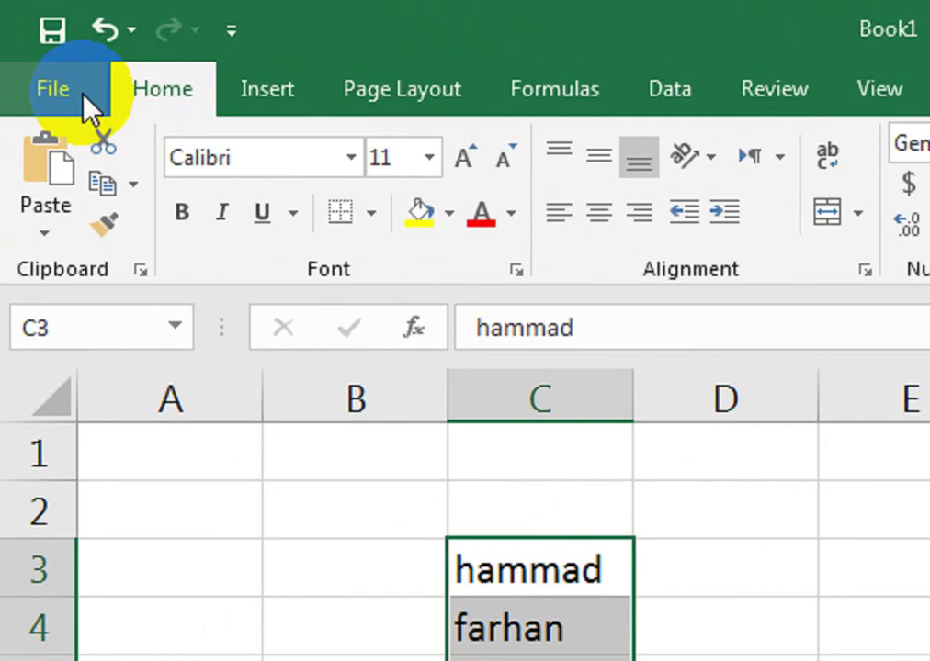
# Show the Advanced page of Excel Options, scrolled down to the General section
pyautogui.click(83, 91)
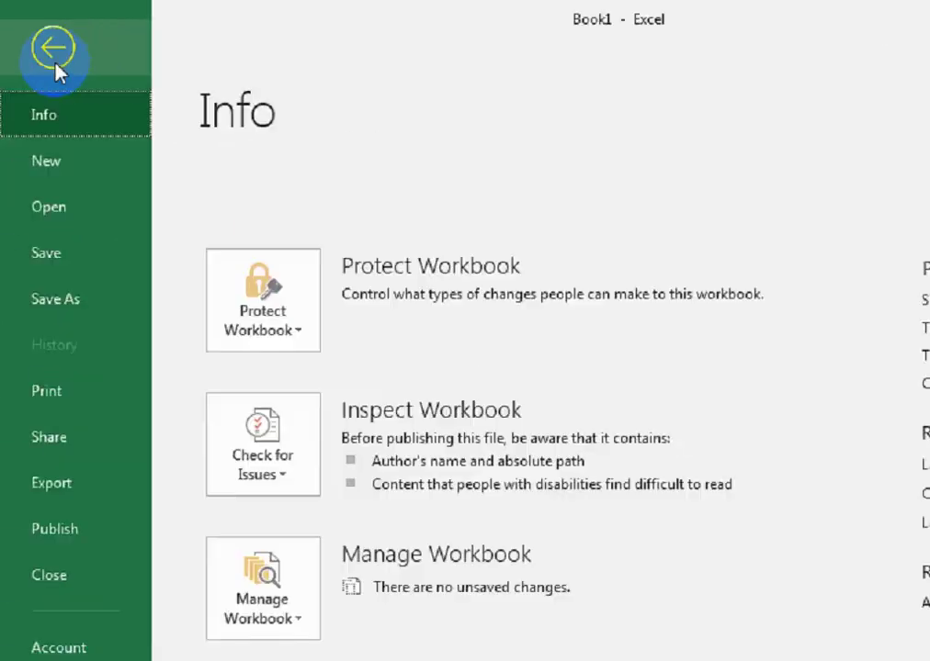
pyautogui.click(40, 565)
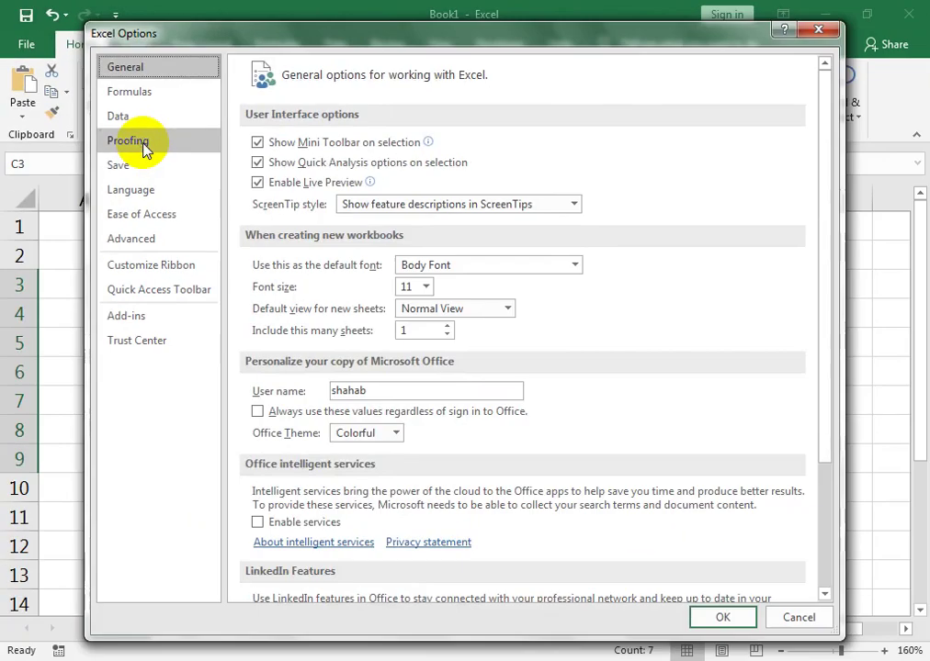
pyautogui.click(140, 142)
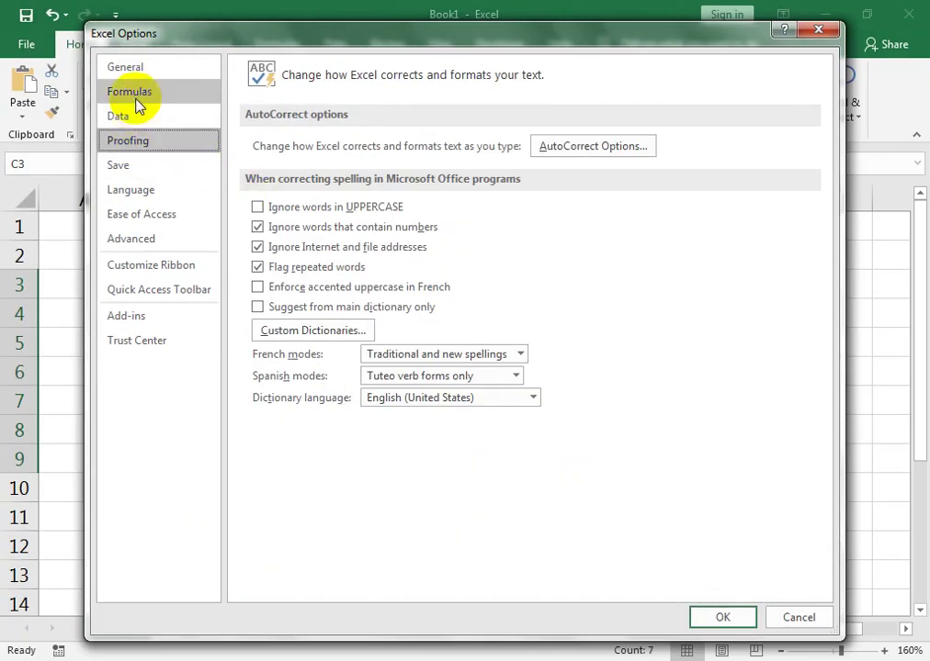
pyautogui.click(136, 95)
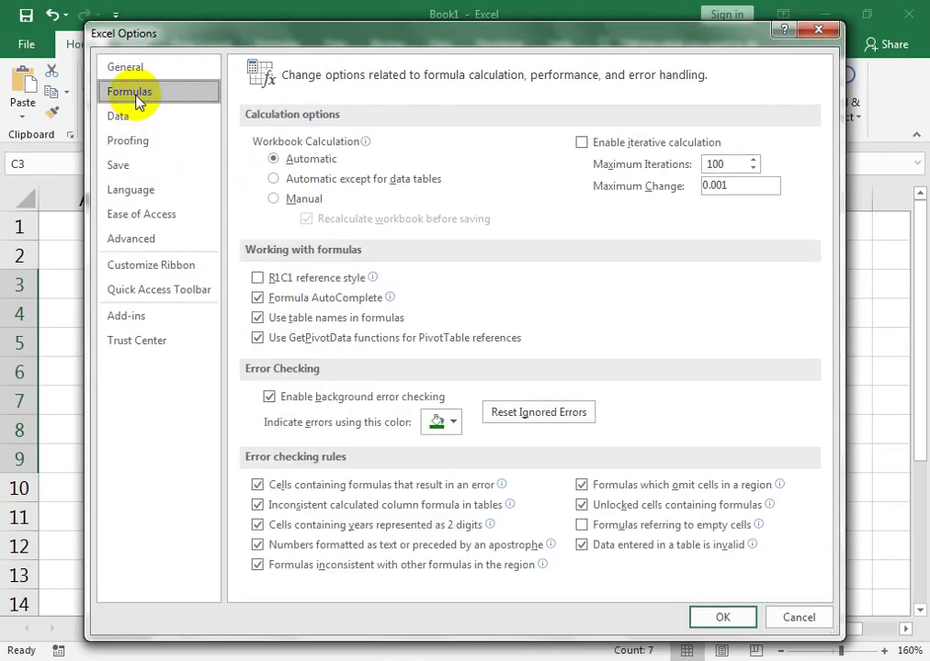
pyautogui.click(151, 242)
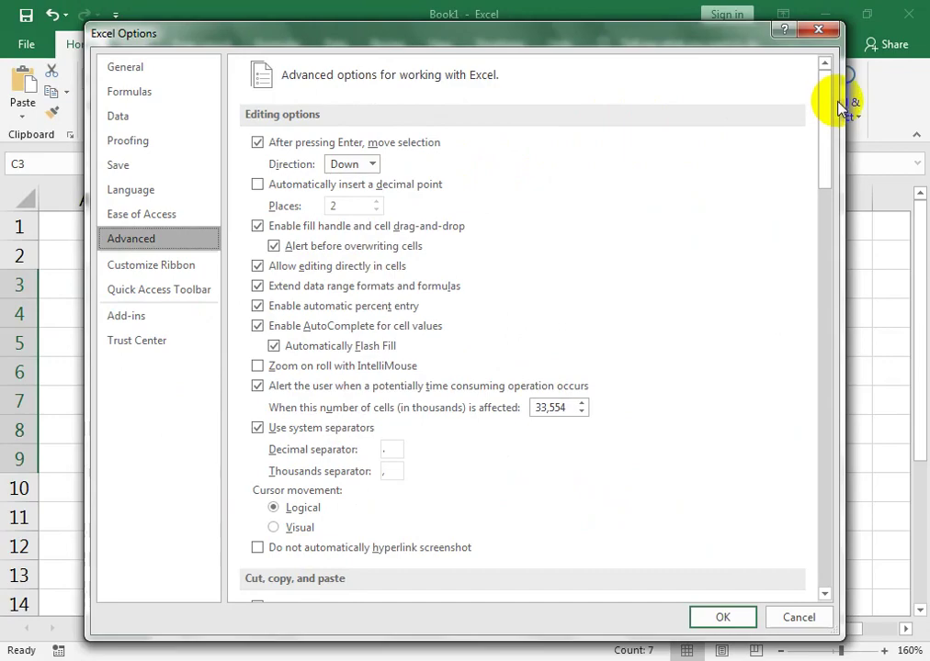
pyautogui.moveTo(824, 87); pyautogui.dragTo(813, 491)
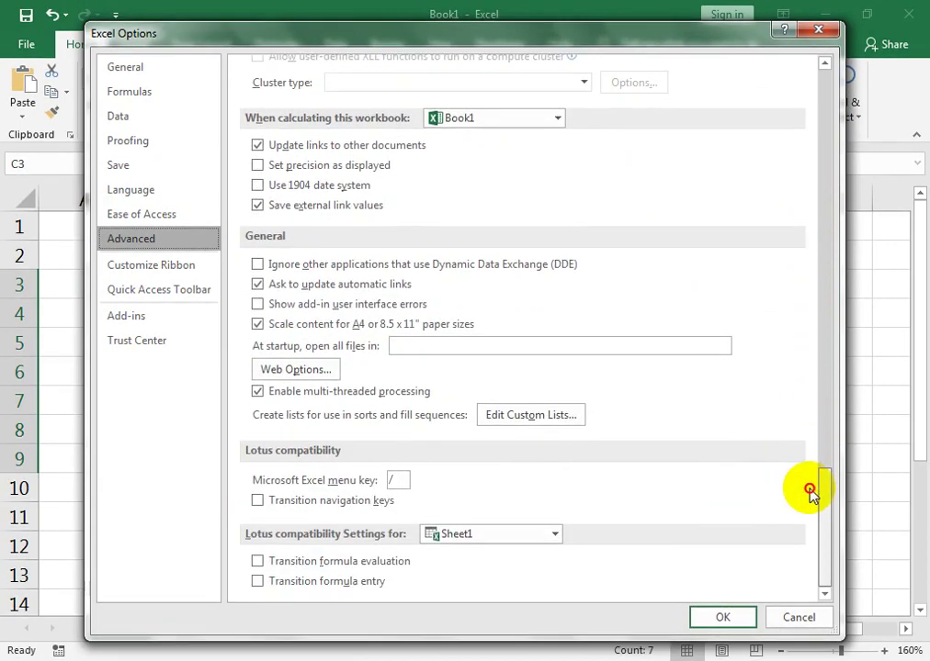
# Open Edit Custom Lists with $C$3:$C$9 set as the import range
pyautogui.click(545, 430)
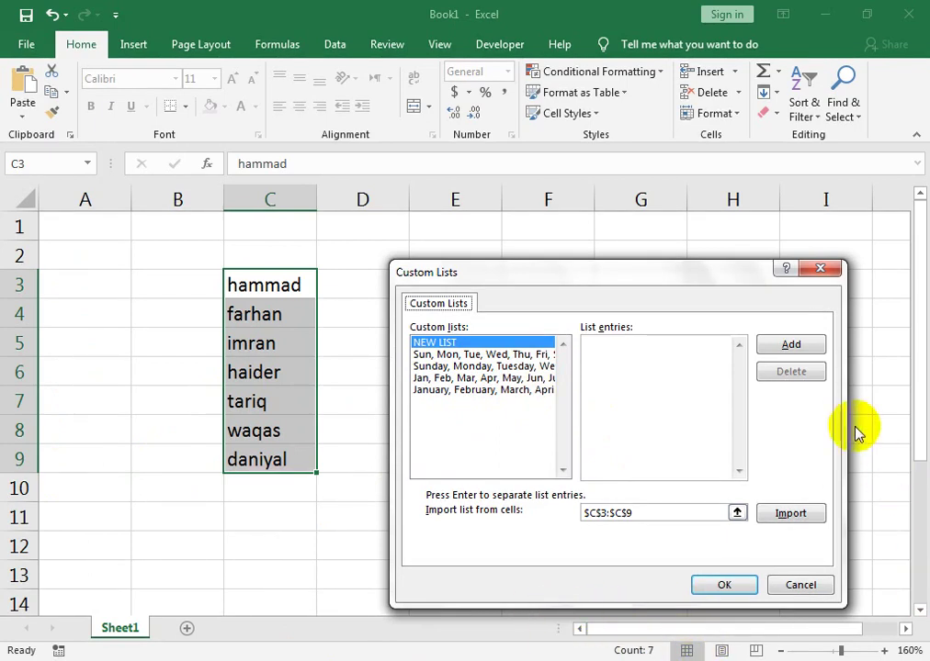
# Import the names hammad through daniyal from $C$3:$C$9 as a new custom list
pyautogui.click(801, 346)
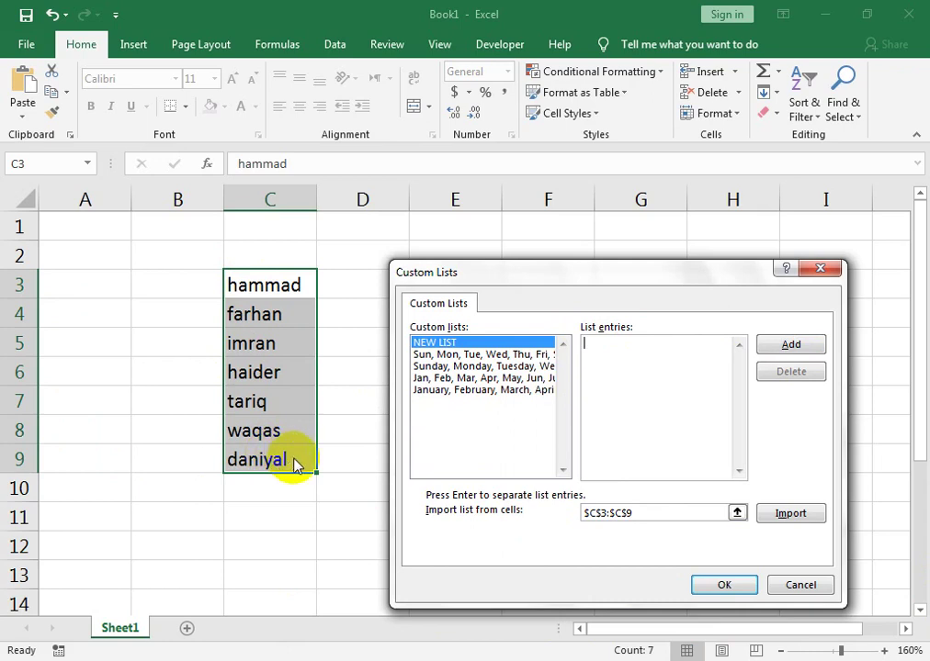
pyautogui.click(779, 526)
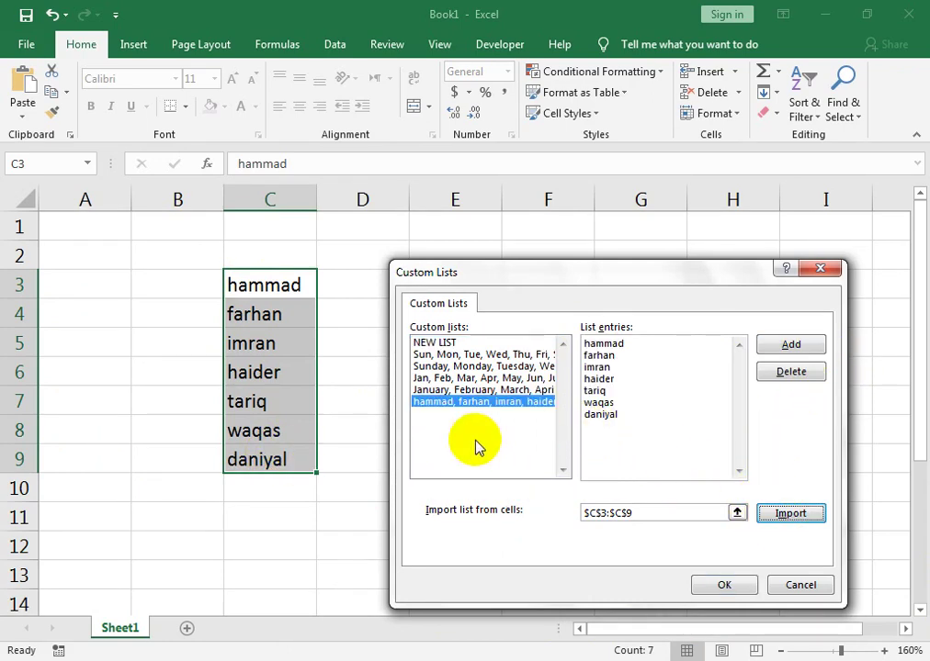
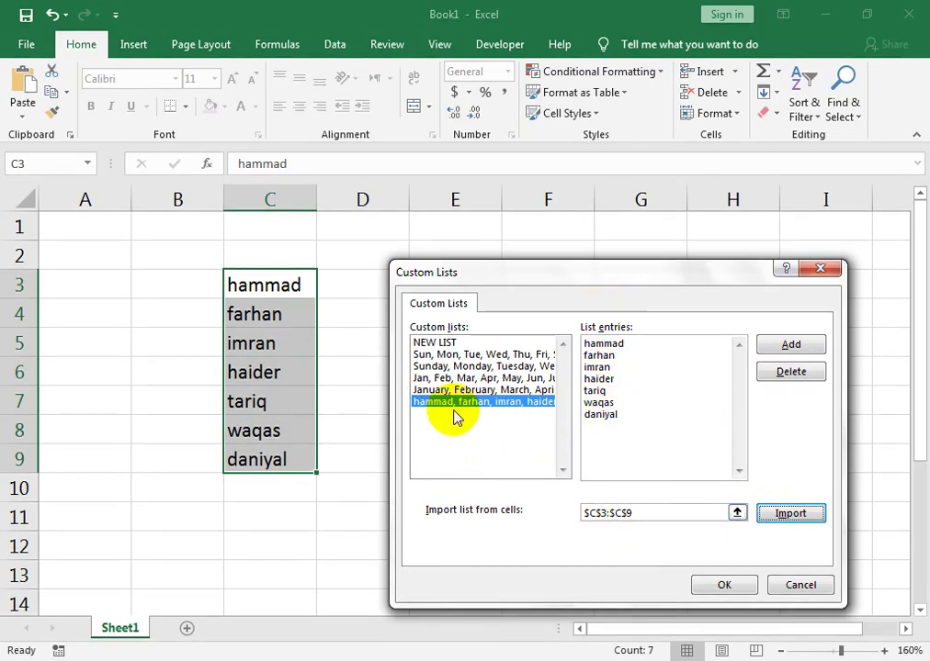
# Save the seven names as a custom list and clear them from C3:C9
pyautogui.click(743, 588)
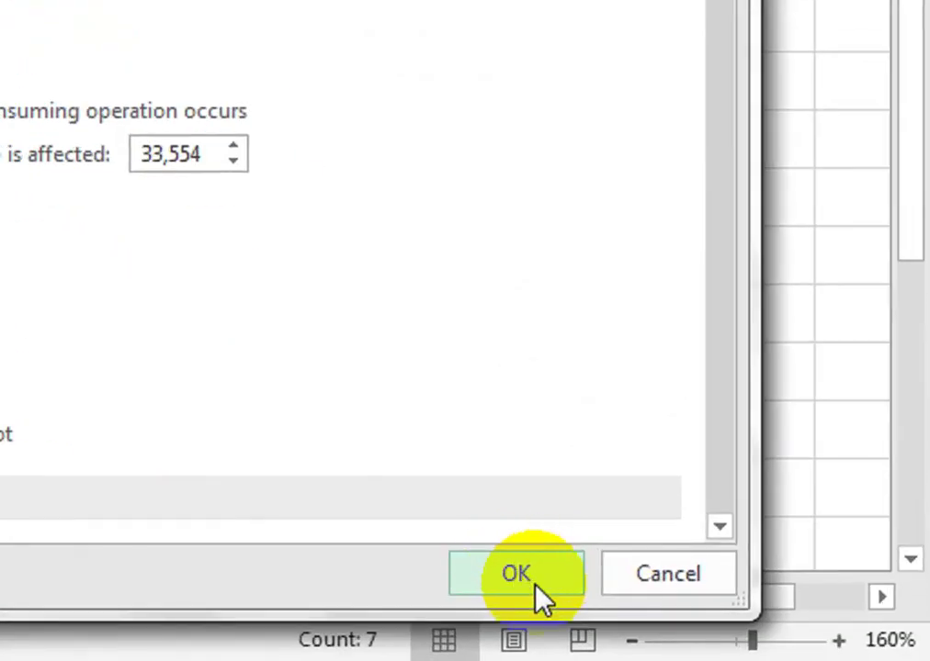
pyautogui.click(536, 589)
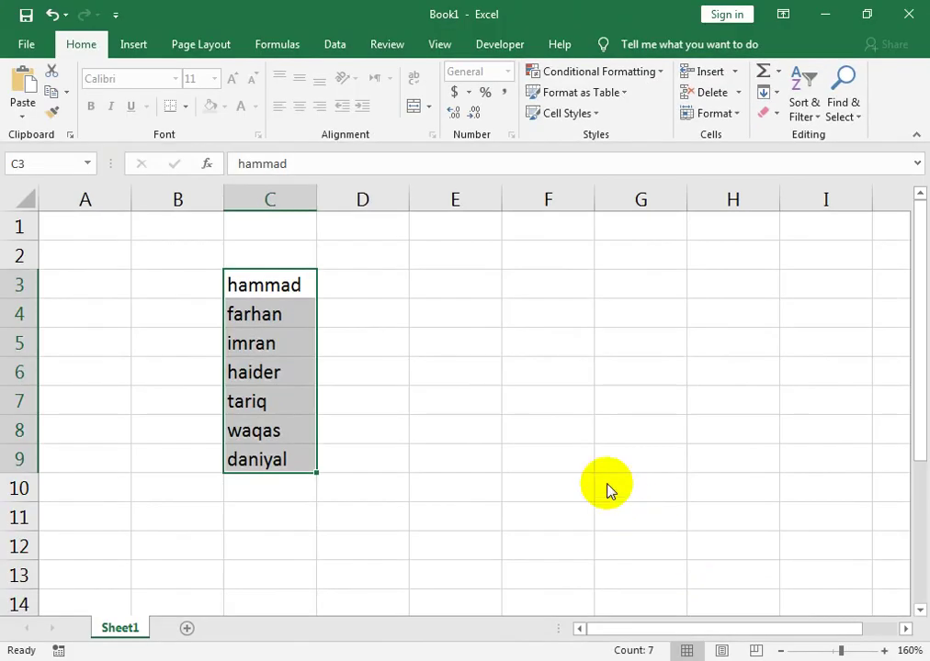
pyautogui.press('Delete')
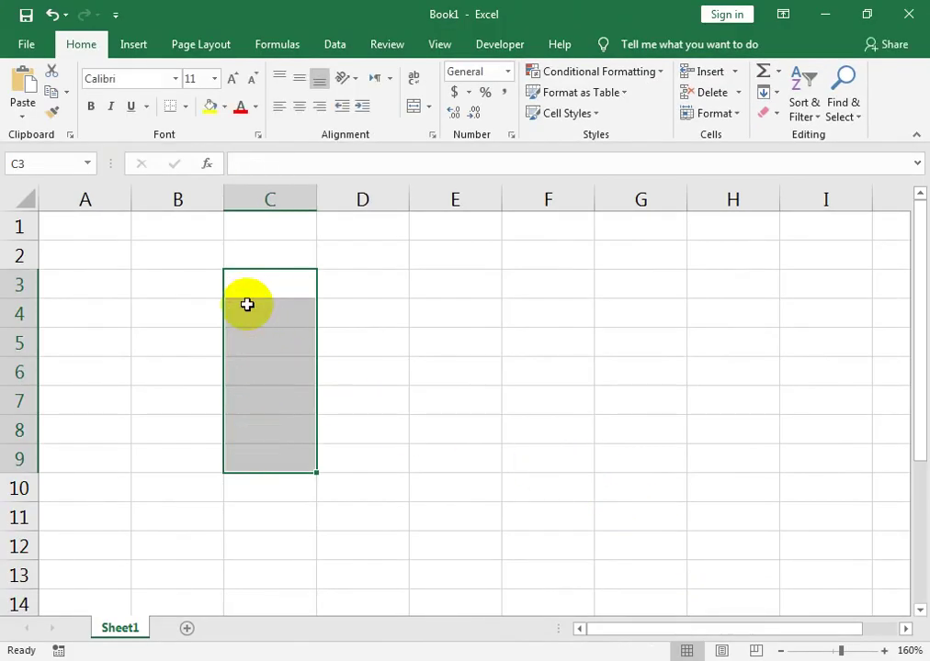
# Select C3, then start closing Book1 but cancel to keep it open
pyautogui.click(246, 304)
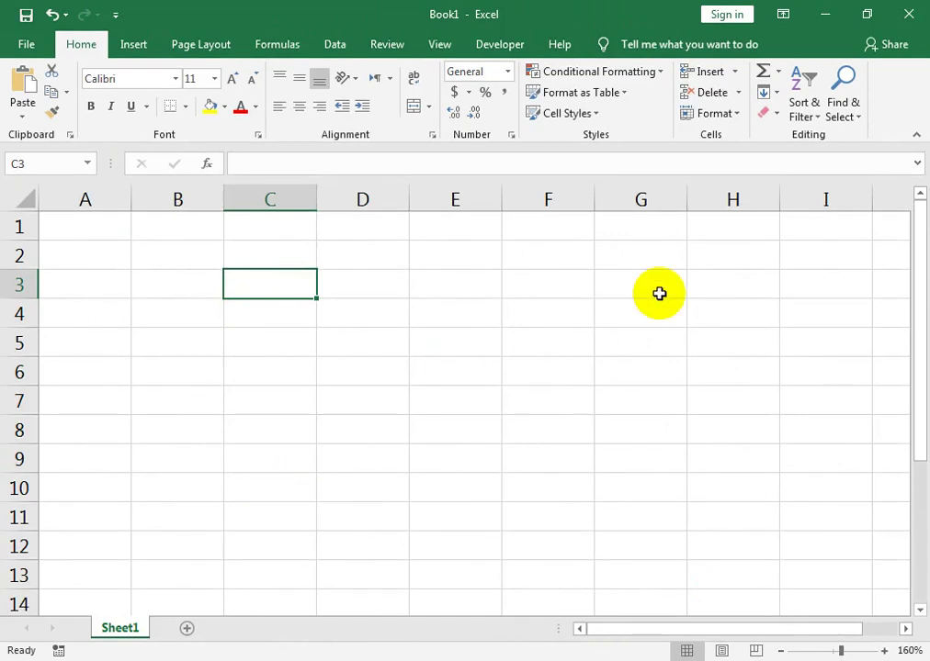
pyautogui.click(906, 14)
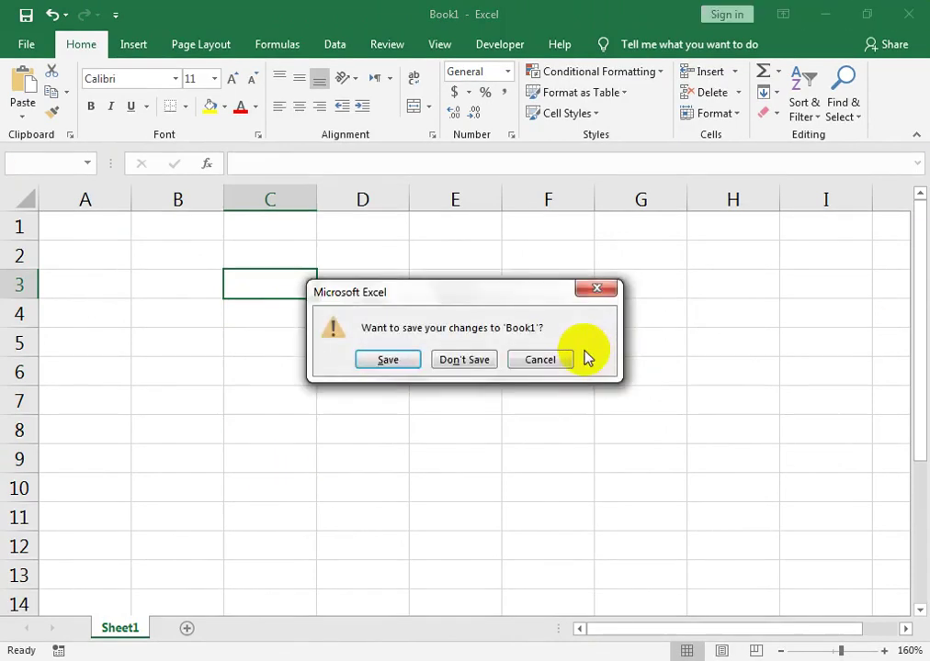
pyautogui.click(538, 364)
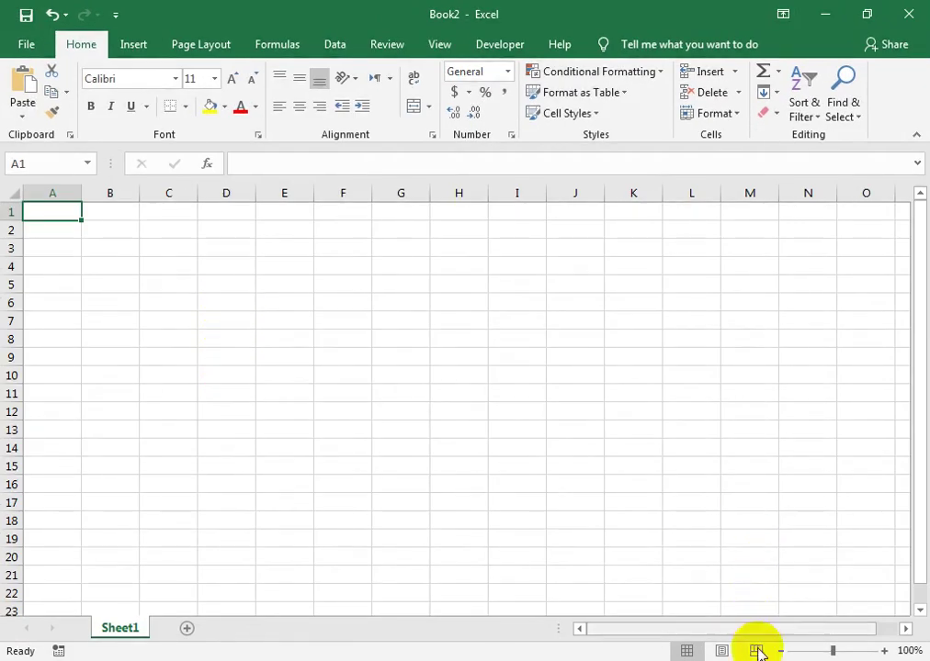
# Zoom to about 208% and add an 's no' header in B3 with serials 1–7 below
pyautogui.click(847, 652)
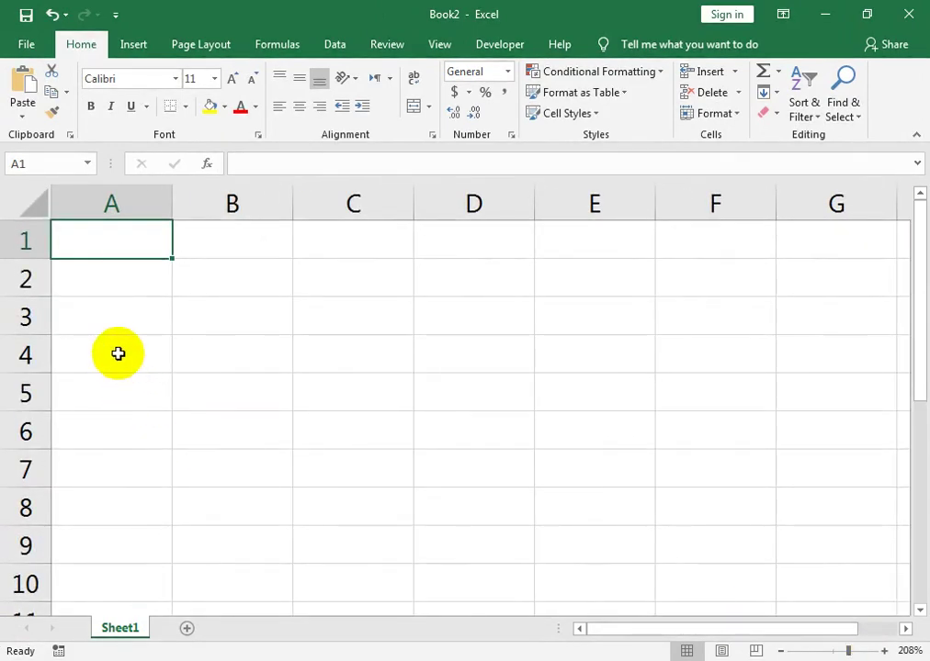
pyautogui.click(166, 315)
pyautogui.click(175, 313)
pyautogui.write('s no')
pyautogui.press('Tab')
pyautogui.press('Left')
pyautogui.press('Return')
pyautogui.write('1')
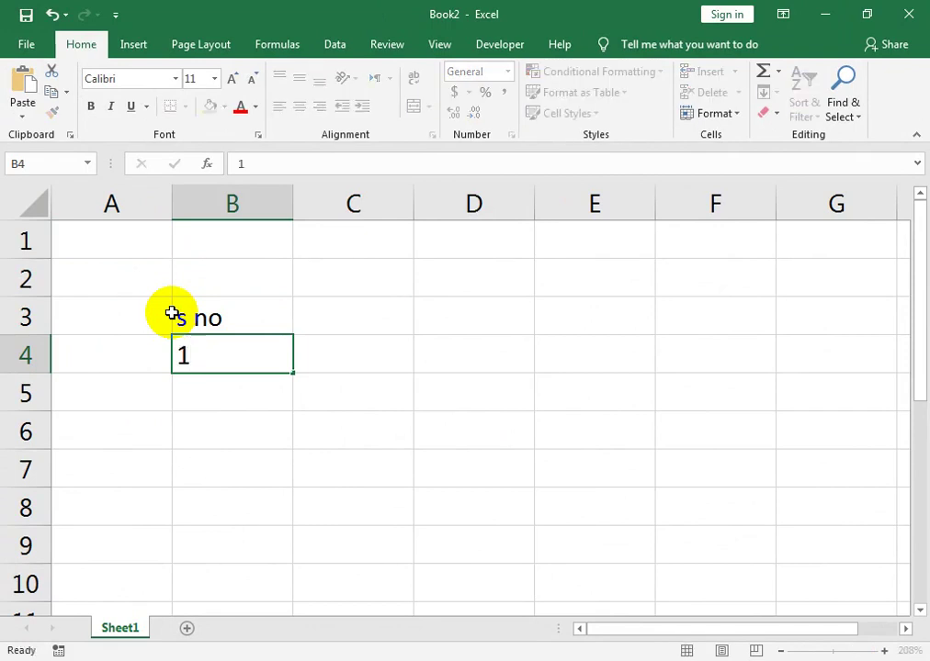
pyautogui.press('Return')
pyautogui.write('2')
pyautogui.press('Return')
pyautogui.moveTo(272, 345); pyautogui.dragTo(282, 590)
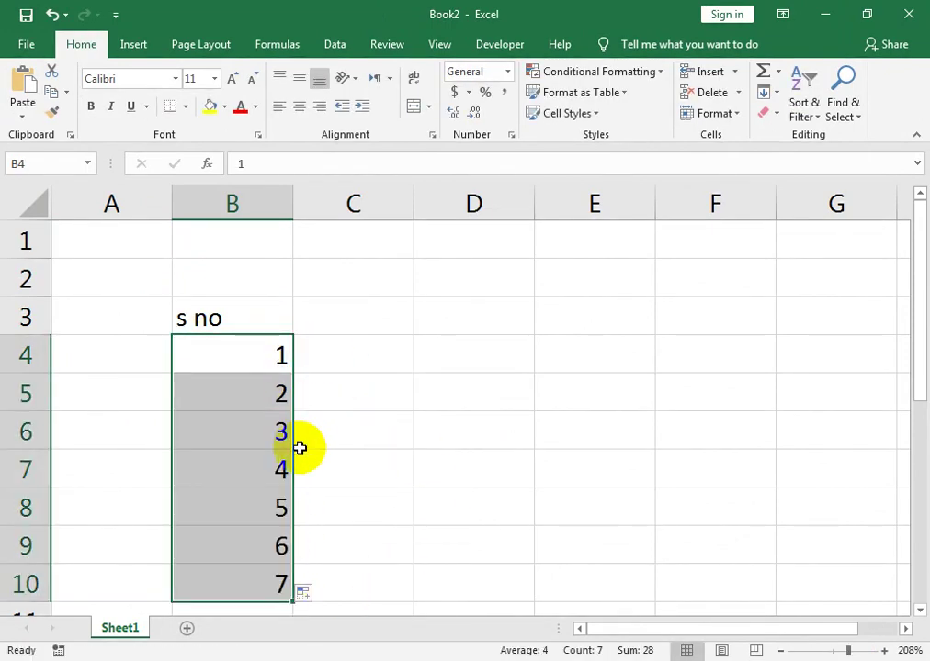
# Enter hammad in C4 and fill the custom-list names down to daniyal in C10
pyautogui.click(338, 367)
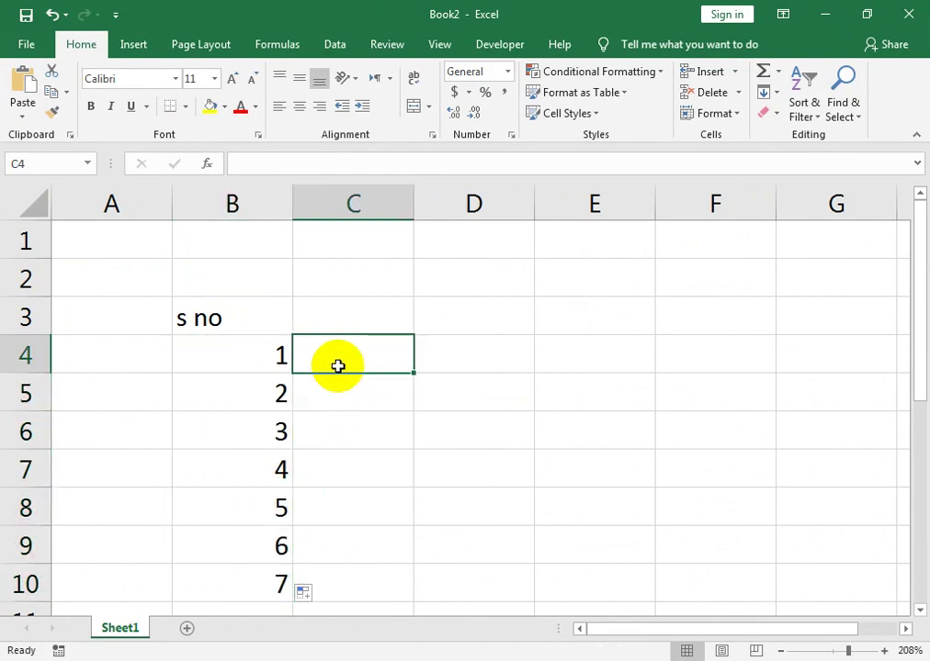
pyautogui.write('hamm')
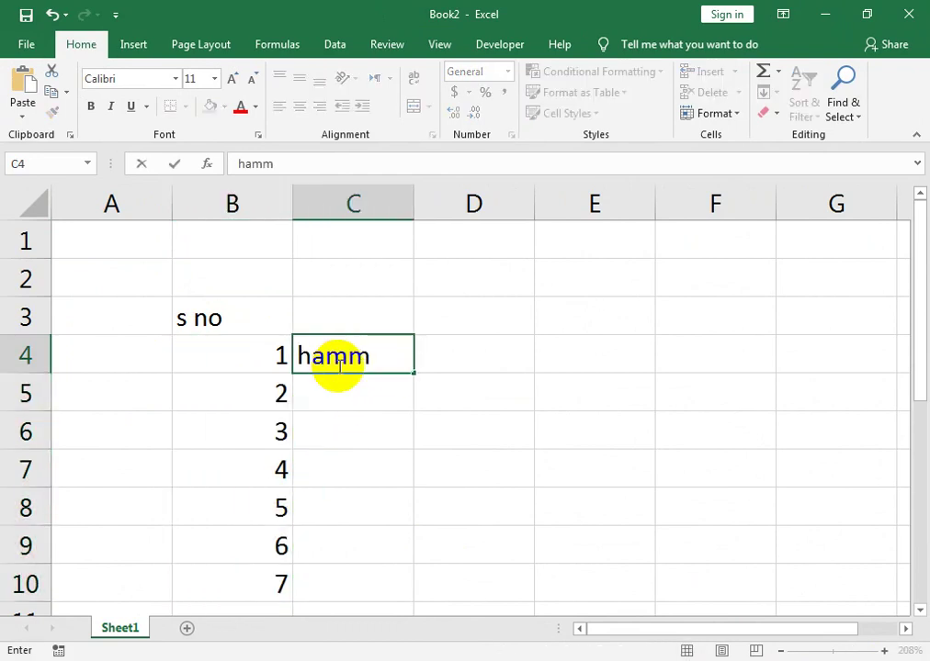
pyautogui.write('ad')
pyautogui.press('Return')
pyautogui.click(336, 369)
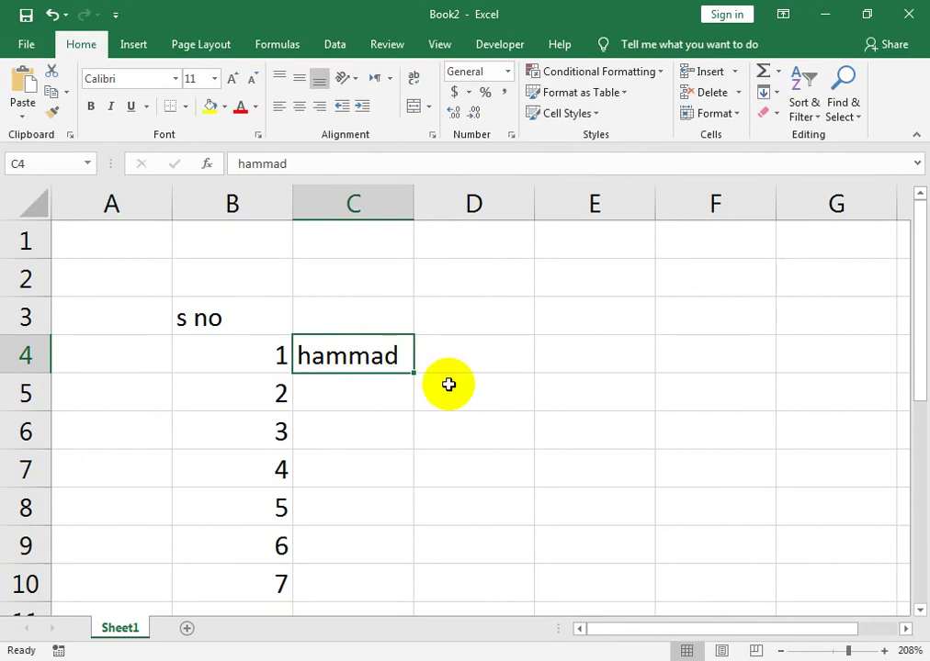
pyautogui.moveTo(414, 372); pyautogui.dragTo(438, 583)
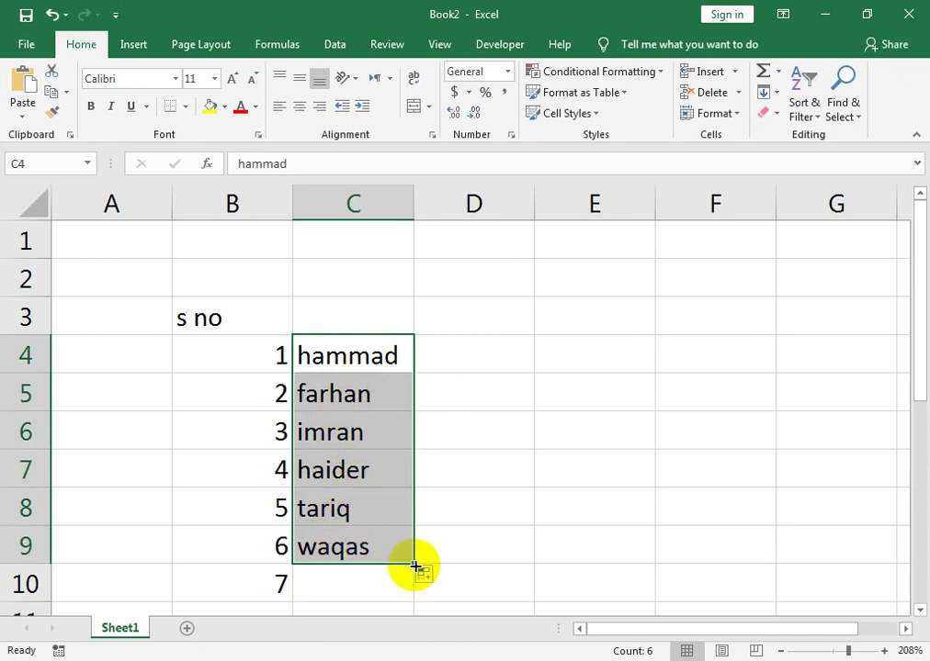
pyautogui.moveTo(415, 563); pyautogui.dragTo(418, 592)
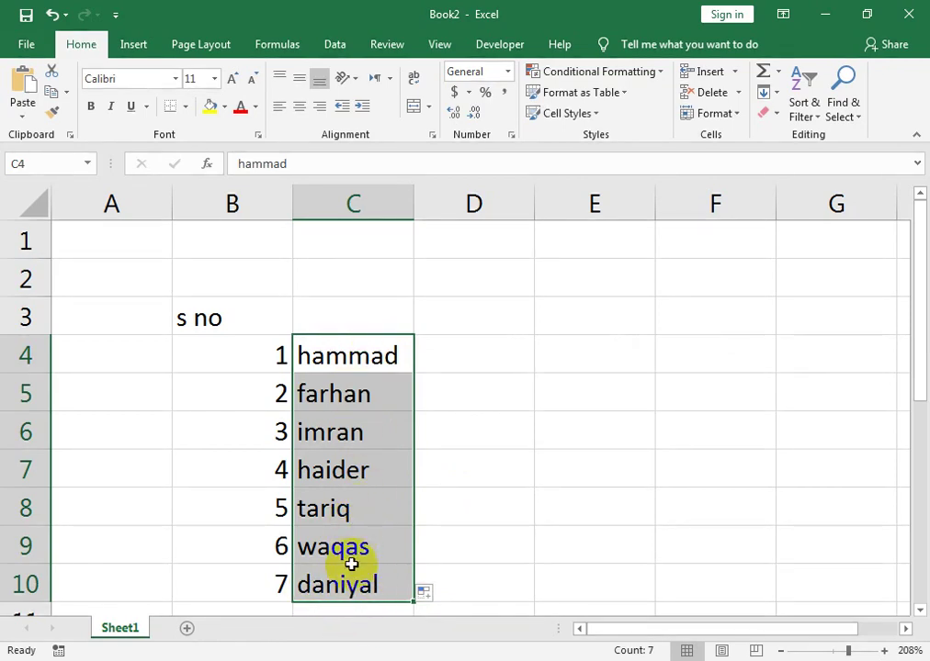
# Enter waqas in D4 and fill the name sequence down to D10
pyautogui.click(485, 364)
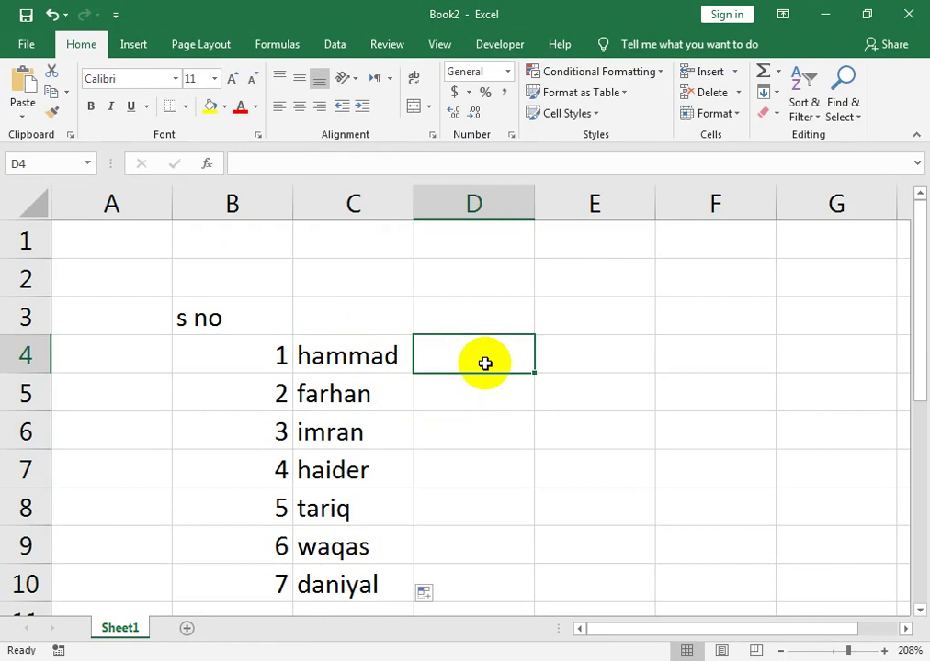
pyautogui.write('waqas')
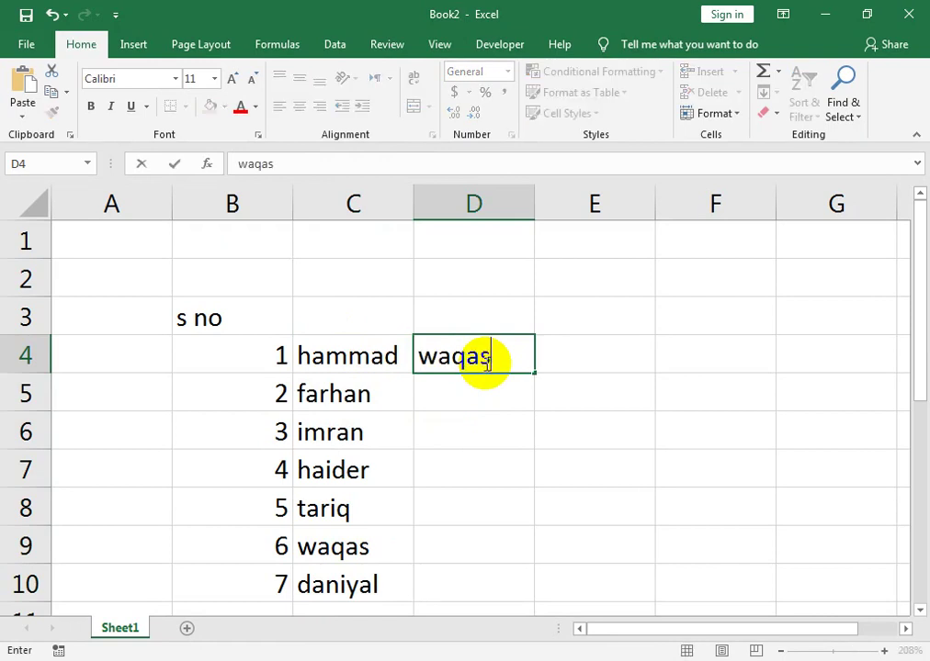
pyautogui.press('Return')
pyautogui.click(483, 361)
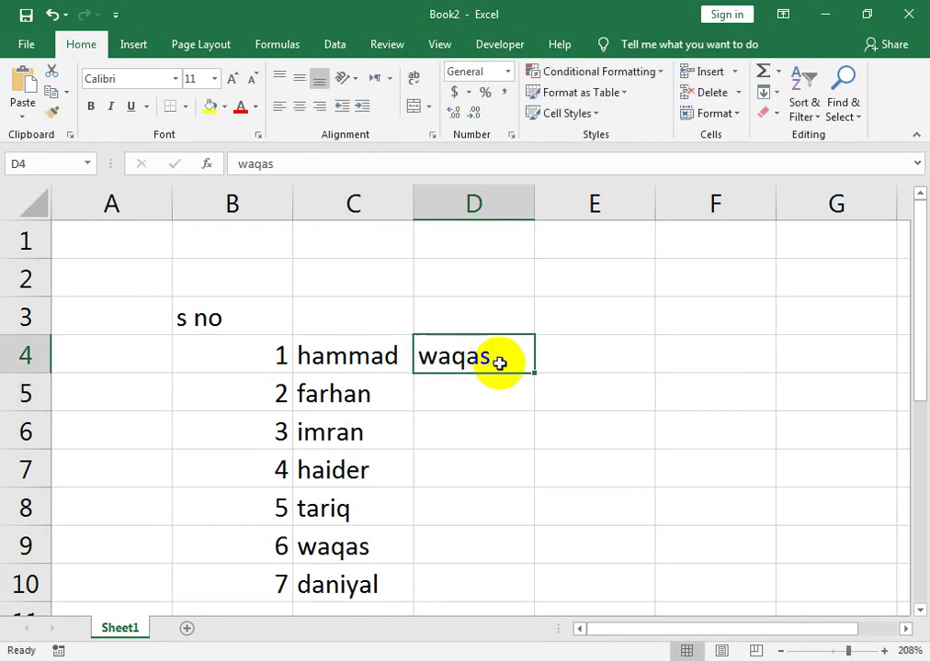
pyautogui.moveTo(533, 374); pyautogui.dragTo(536, 588)
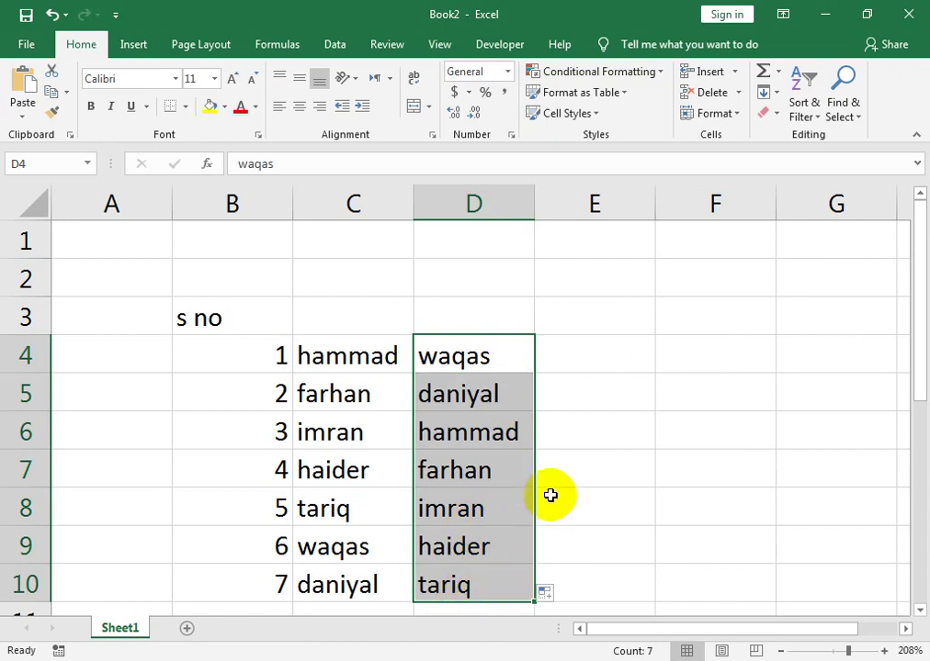
# Enter imran in E4 and continue the name sequence down to E10
pyautogui.click(608, 363)
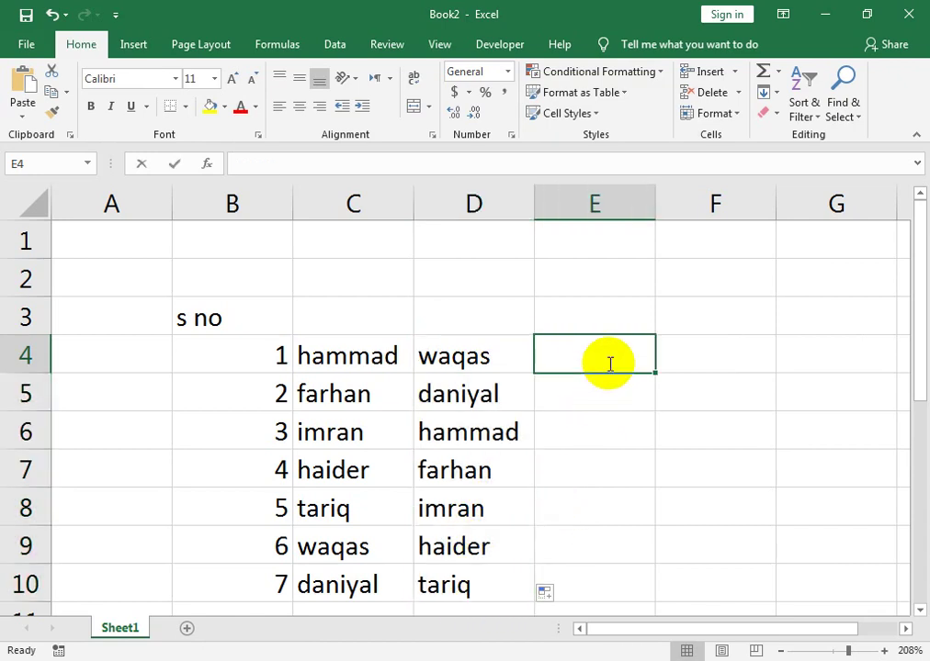
pyautogui.write('imran')
pyautogui.press('Return')
pyautogui.click(606, 362)
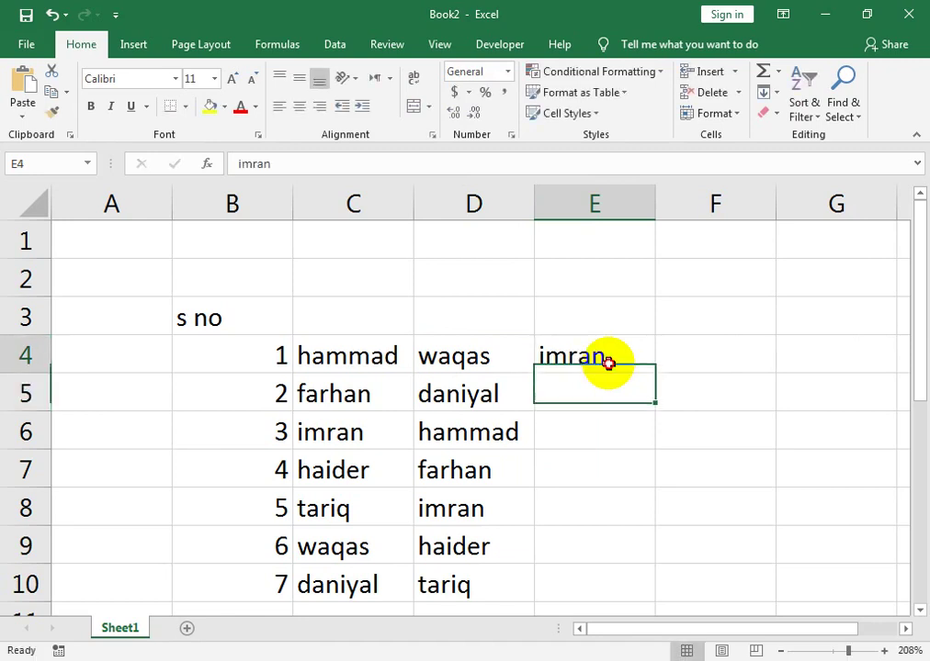
pyautogui.moveTo(655, 375); pyautogui.dragTo(629, 595)
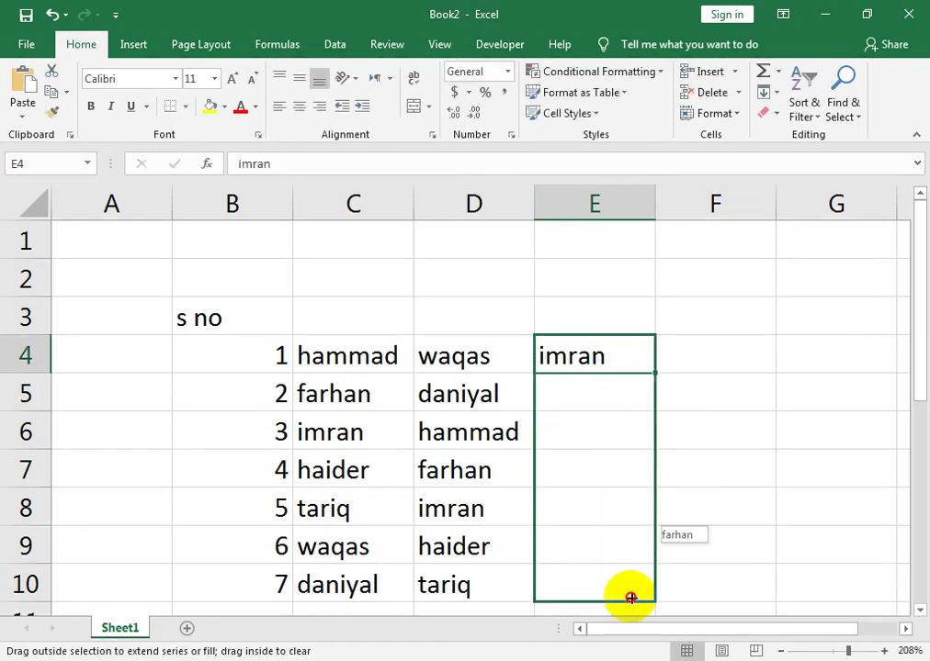
# Enter mar in F4 and fill the months through sep down column F
pyautogui.click(697, 368)
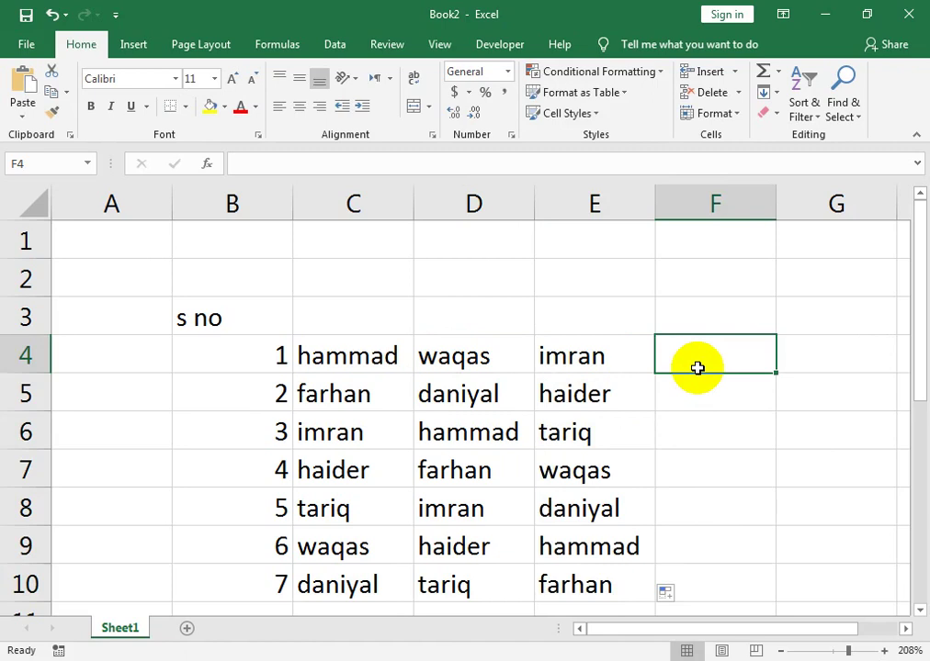
pyautogui.write('mar')
pyautogui.press('Return')
pyautogui.click(690, 363)
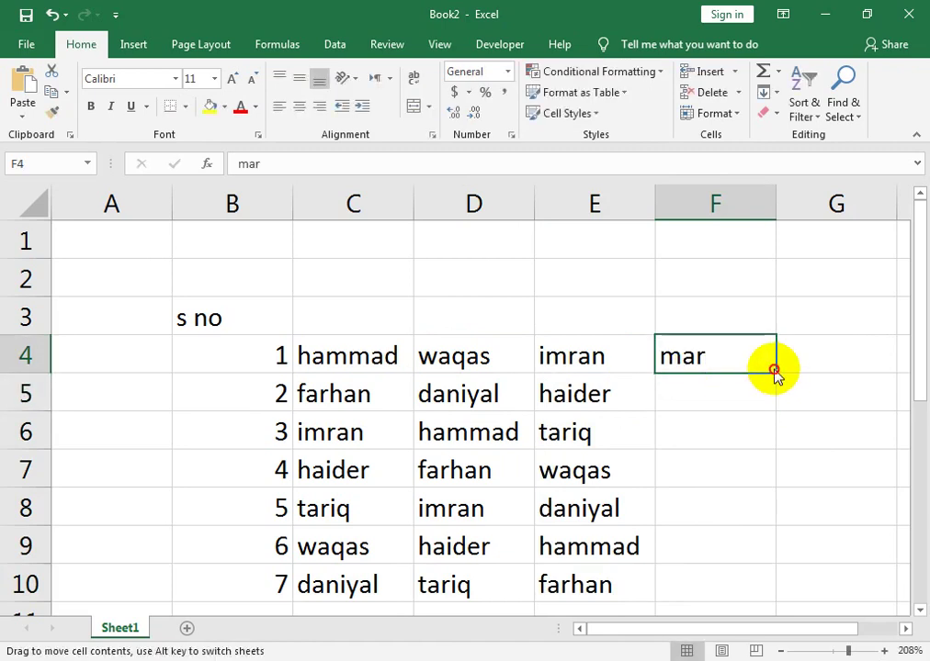
pyautogui.moveTo(780, 373)
pyautogui.mouseDown()
pyautogui.moveTo(794, 489)
pyautogui.moveTo(788, 435)
pyautogui.mouseUp()
pyautogui.moveTo(920, 461); pyautogui.dragTo(919, 373)
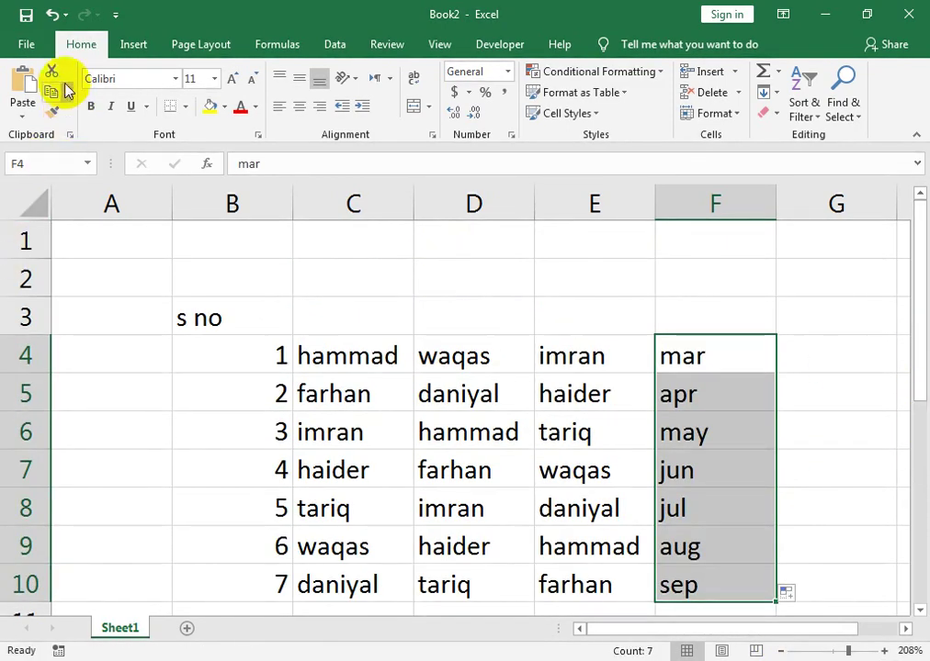
# Open the Custom Lists editor from Excel's Advanced options
pyautogui.click(35, 46)
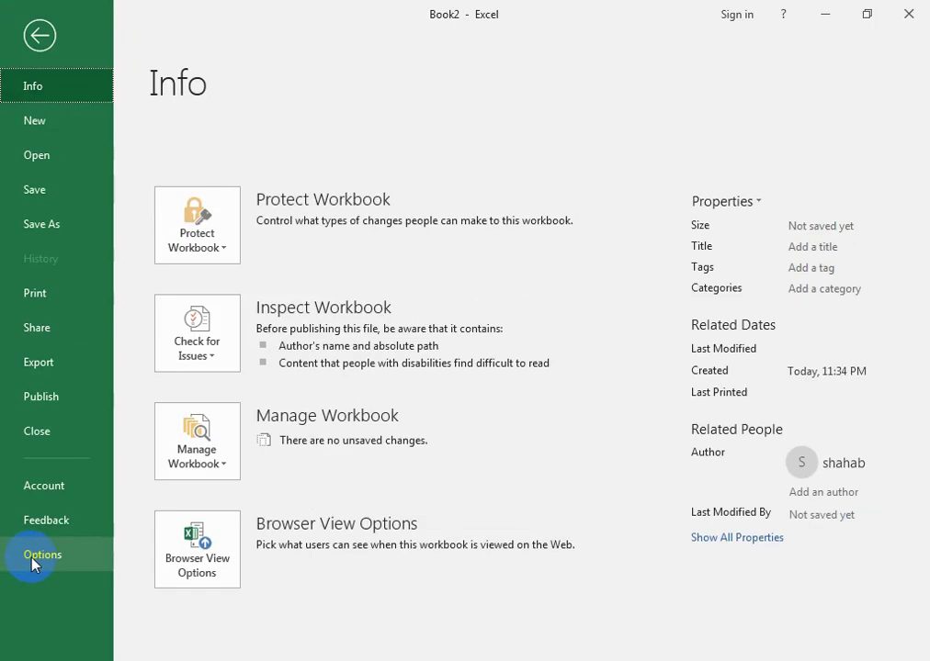
pyautogui.click(18, 558)
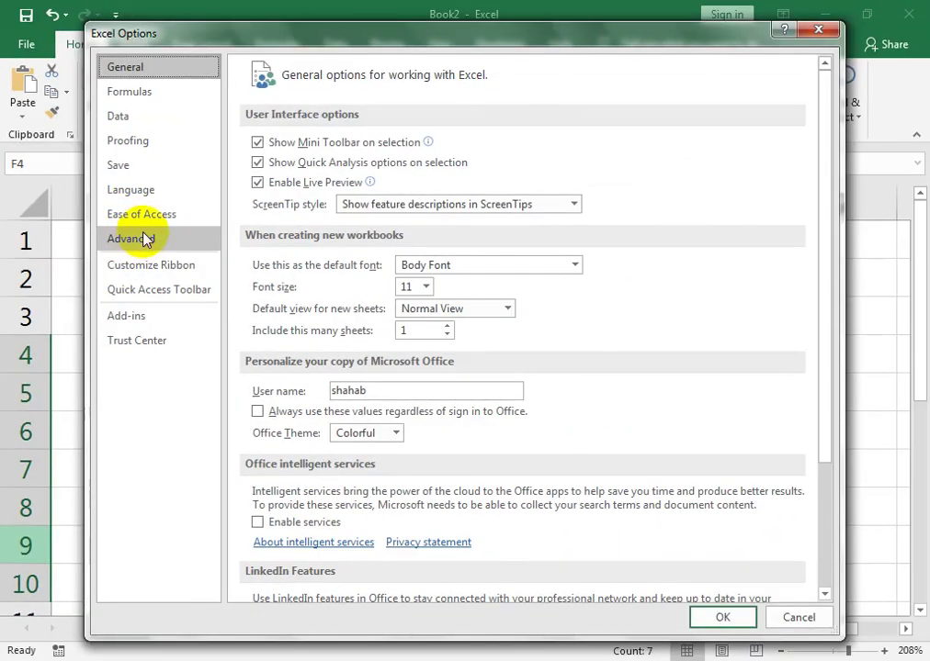
pyautogui.click(128, 240)
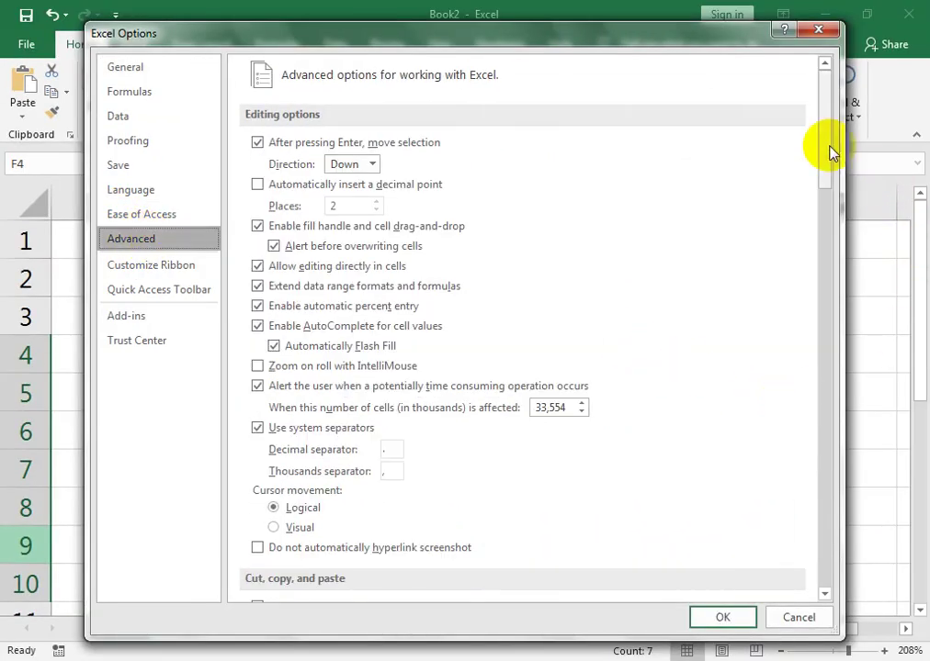
pyautogui.moveTo(826, 150); pyautogui.dragTo(826, 515)
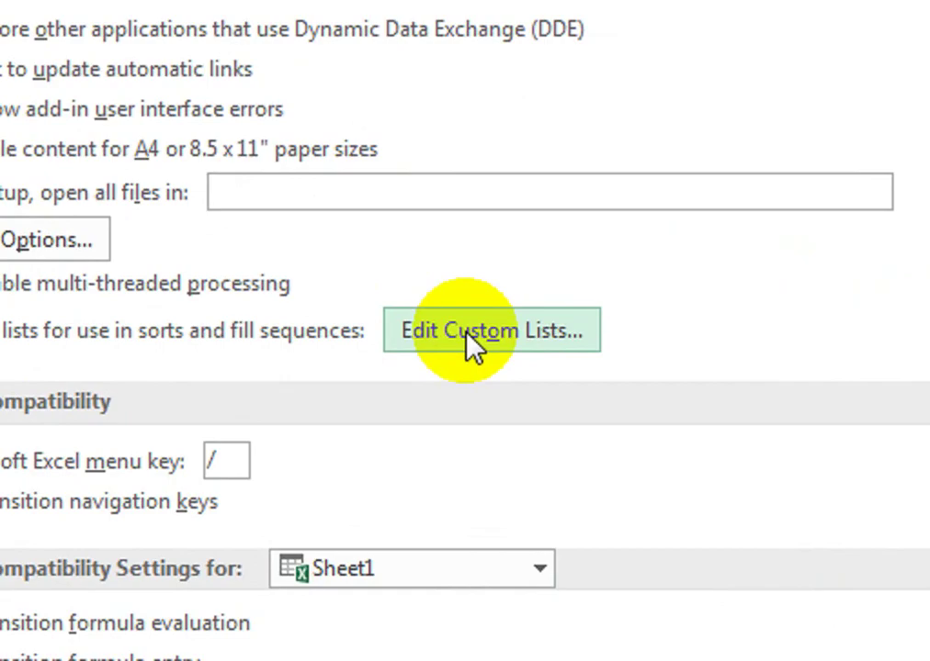
pyautogui.click(518, 415)
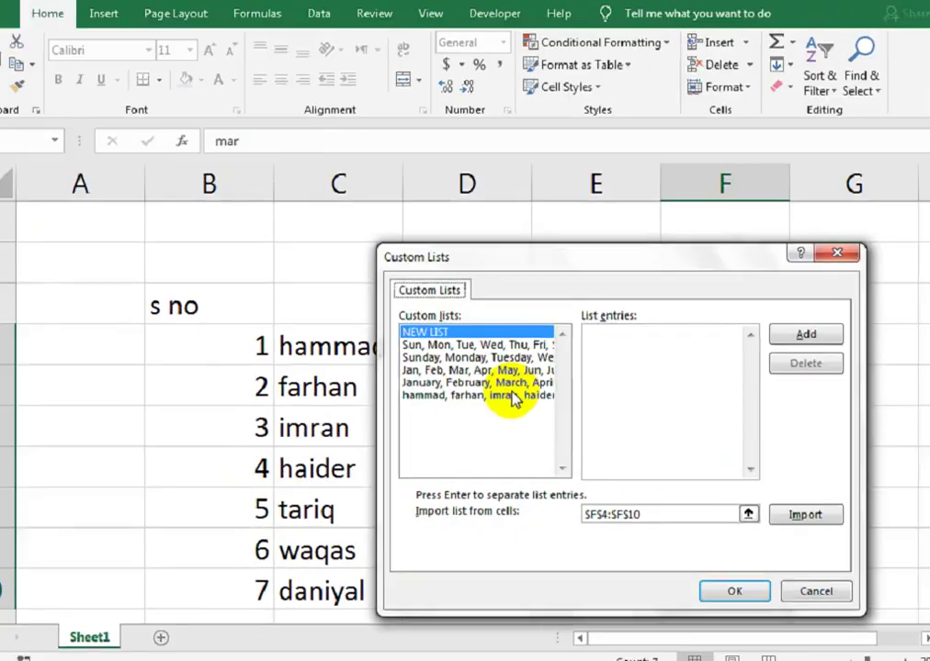
# Delete the hammad names custom list, close Options, and select G4
pyautogui.click(459, 403)
pyautogui.click(797, 377)
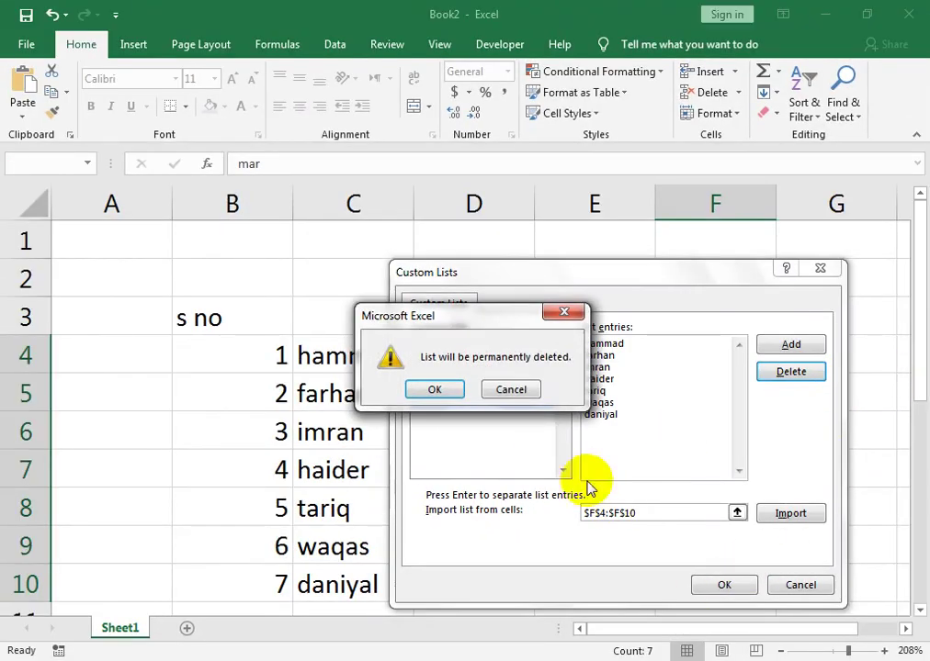
pyautogui.click(409, 391)
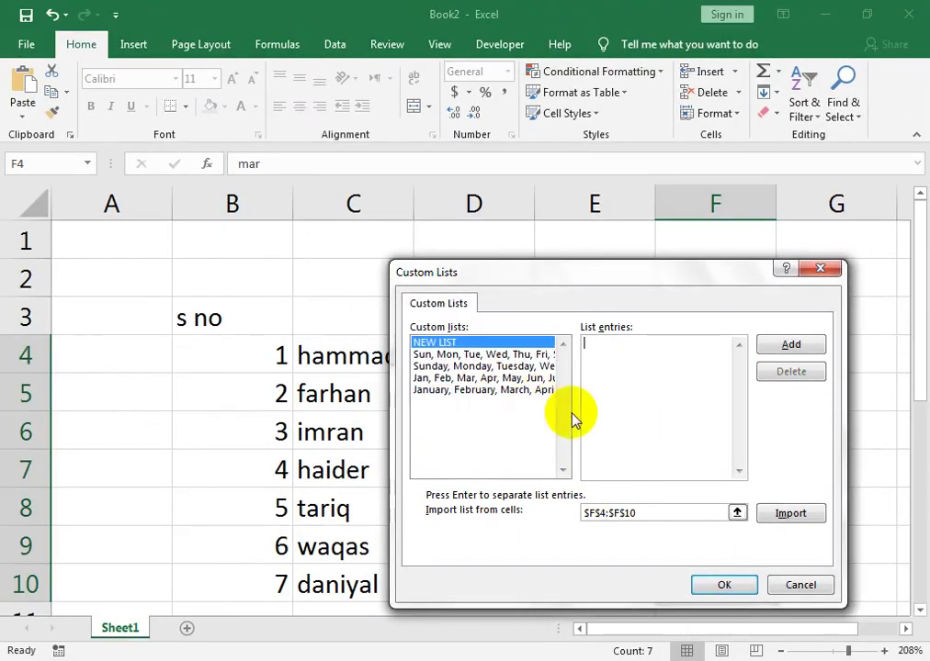
pyautogui.click(724, 588)
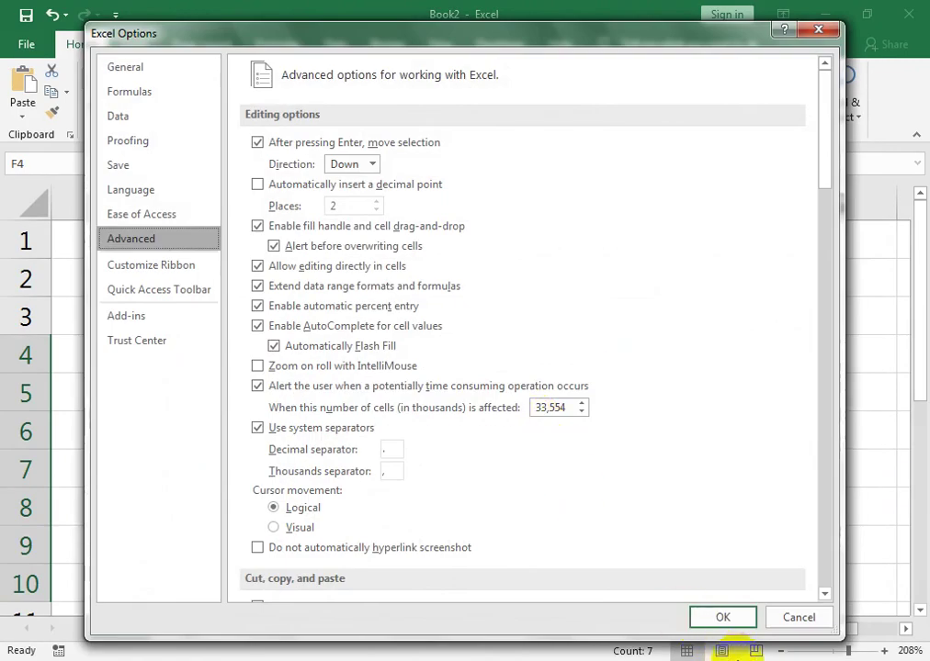
pyautogui.click(735, 621)
pyautogui.click(826, 349)
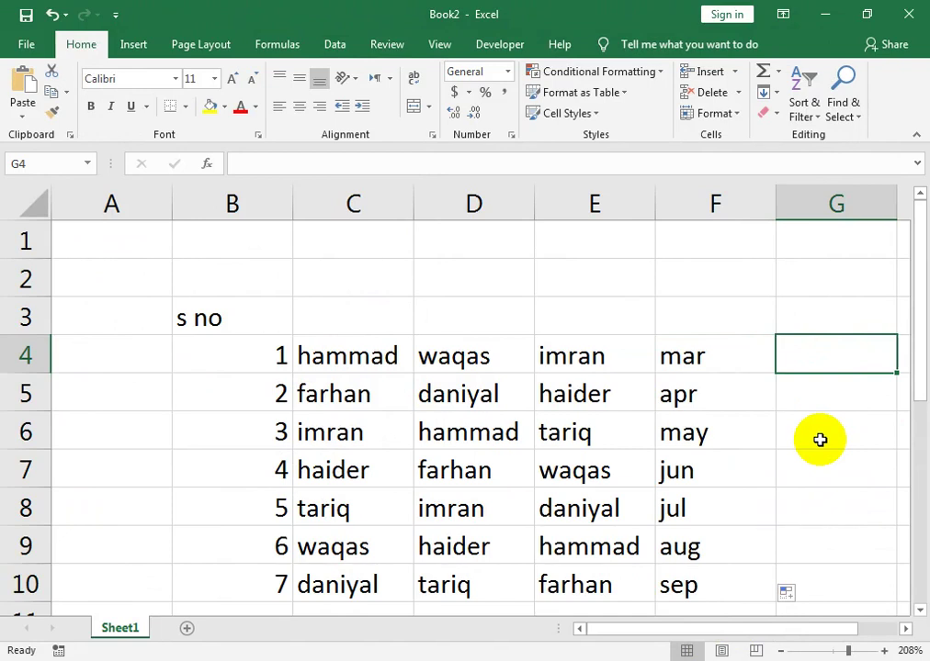
# Fill G4:G9 with copies of hammad, then switch to the YouTube videos page in Chrome
pyautogui.write('haa')
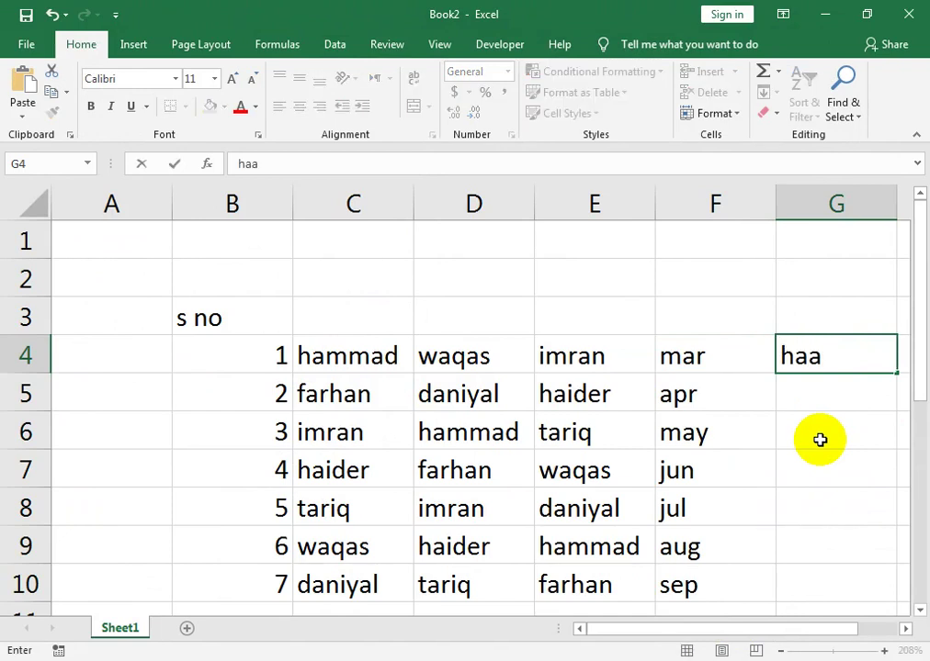
pyautogui.write('mmad')
pyautogui.press('Return')
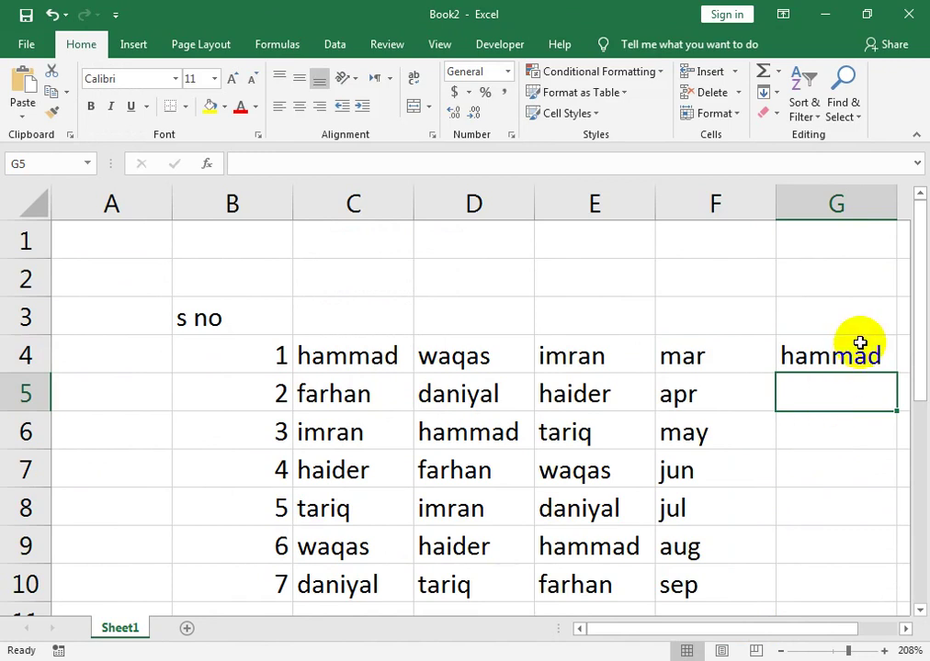
pyautogui.click(859, 349)
pyautogui.moveTo(896, 372); pyautogui.dragTo(899, 556)
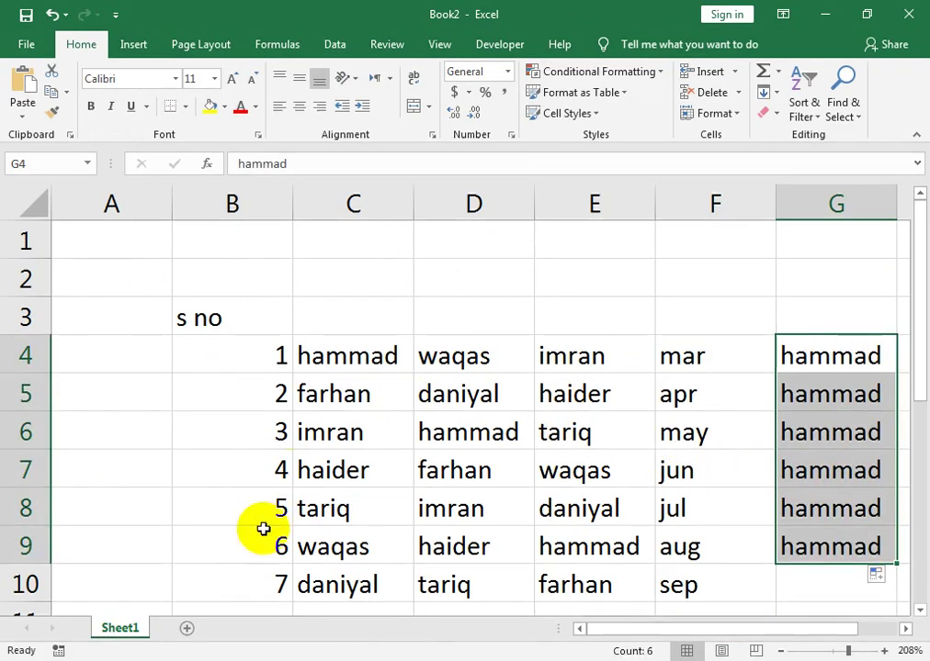
pyautogui.click(275, 657)
pyautogui.click(303, 623)
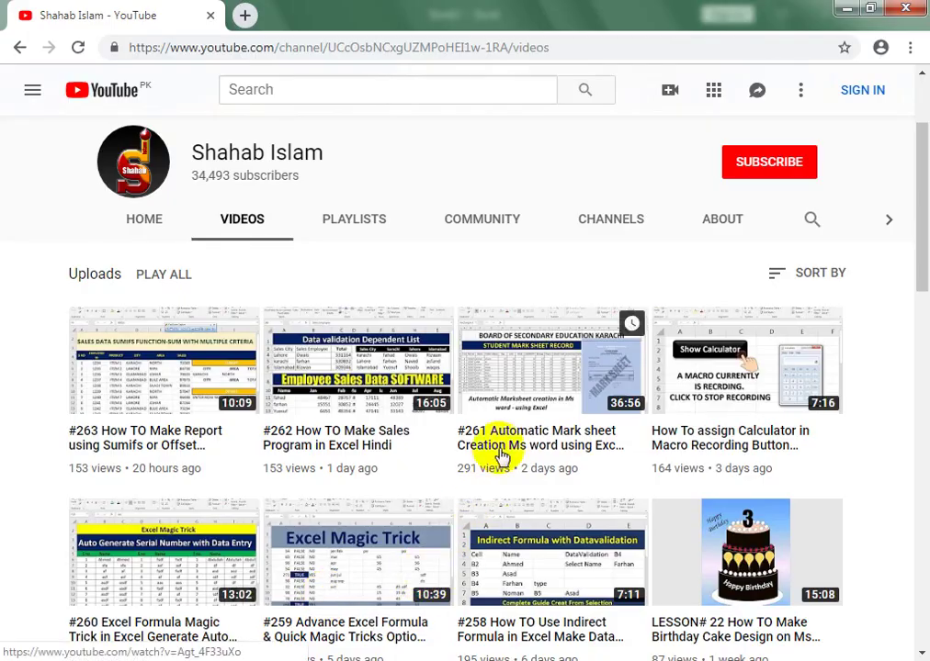